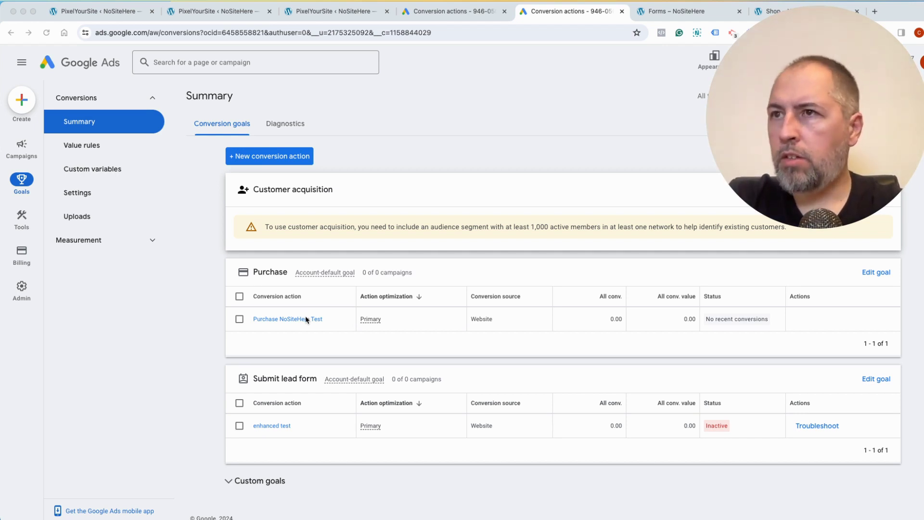
# Open the Purchase NoSiteHere Test settings and expand Enhanced conversions to confirm it's enabled
pyautogui.click(309, 319)
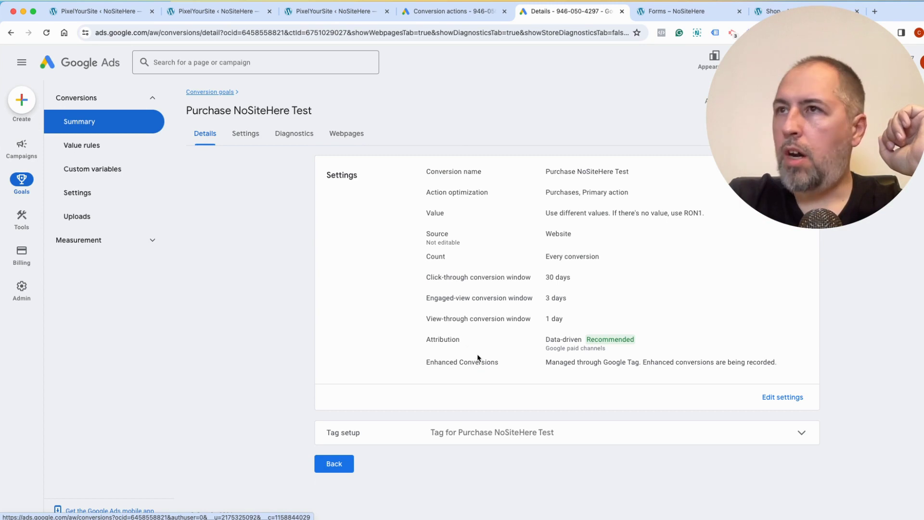
pyautogui.click(245, 138)
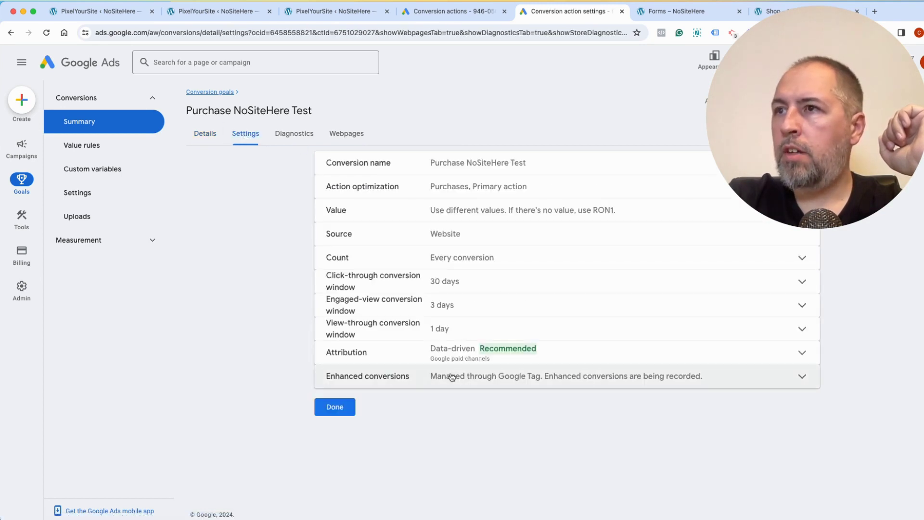
pyautogui.click(451, 379)
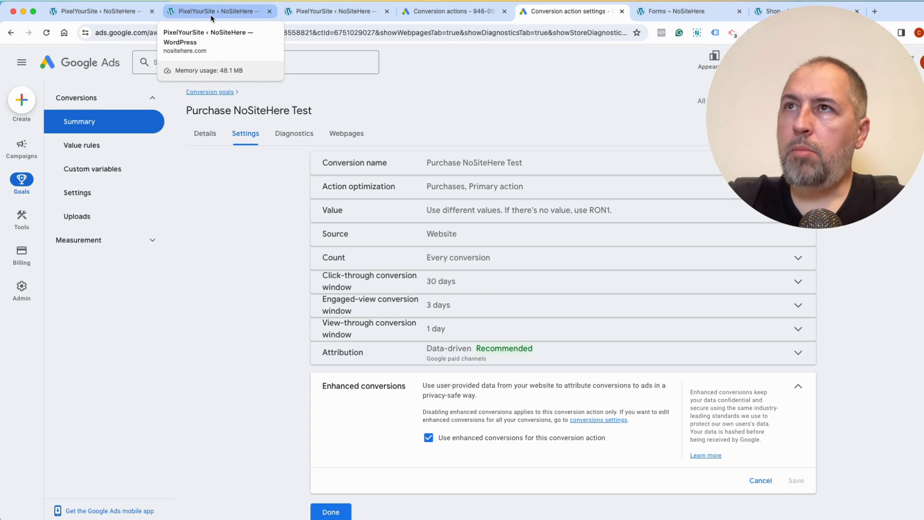
# In PixelYourSite General, expand Your Google Ads Tag settings to show pixel and enhanced conversions enabled
pyautogui.click(210, 14)
pyautogui.click(118, 18)
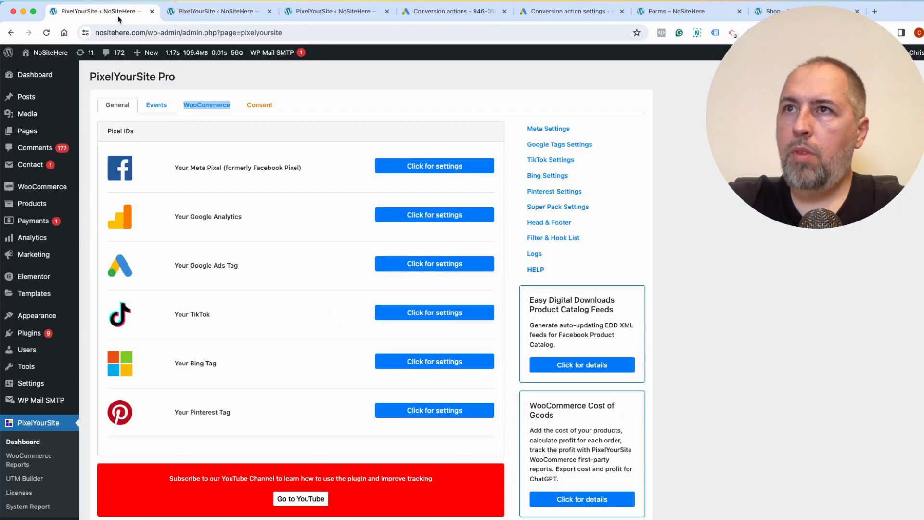
pyautogui.click(395, 270)
pyautogui.scroll(-3, 276, 313)
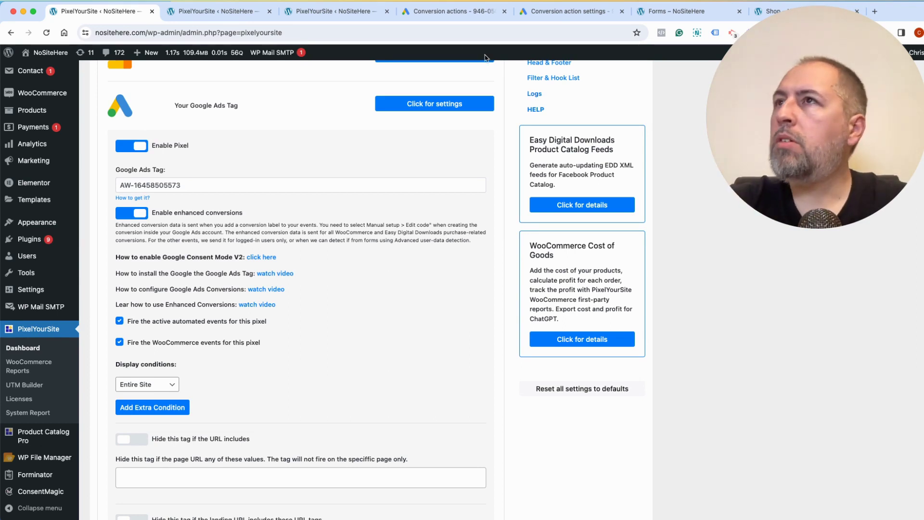
# Switch between PixelYourSite's WooCommerce and Events pages, ending on the WooCommerce settings
pyautogui.click(340, 14)
pyautogui.click(239, 12)
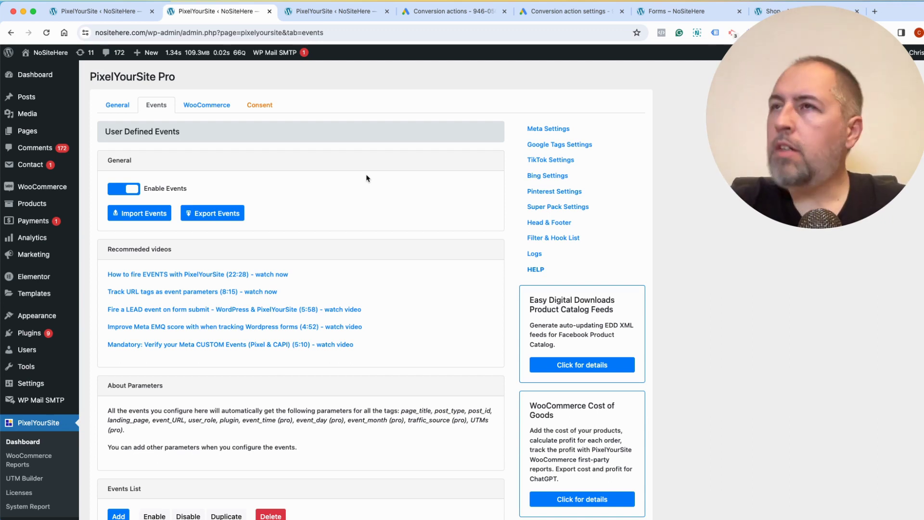
pyautogui.click(322, 11)
# Switch to the 'Forms – NoSiteHere' page and scroll down to the Contact Form7 form
pyautogui.click(674, 11)
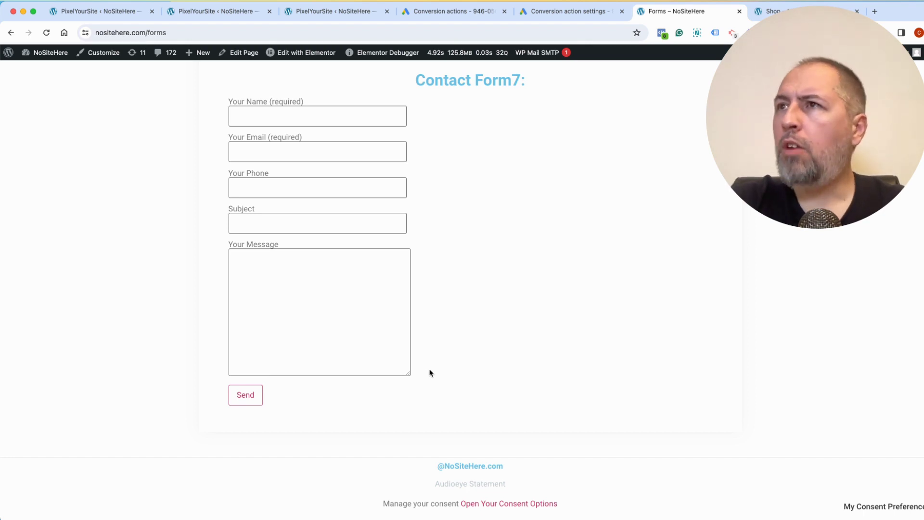
pyautogui.scroll(10, 461, 321)
pyautogui.scroll(-1, 461, 320)
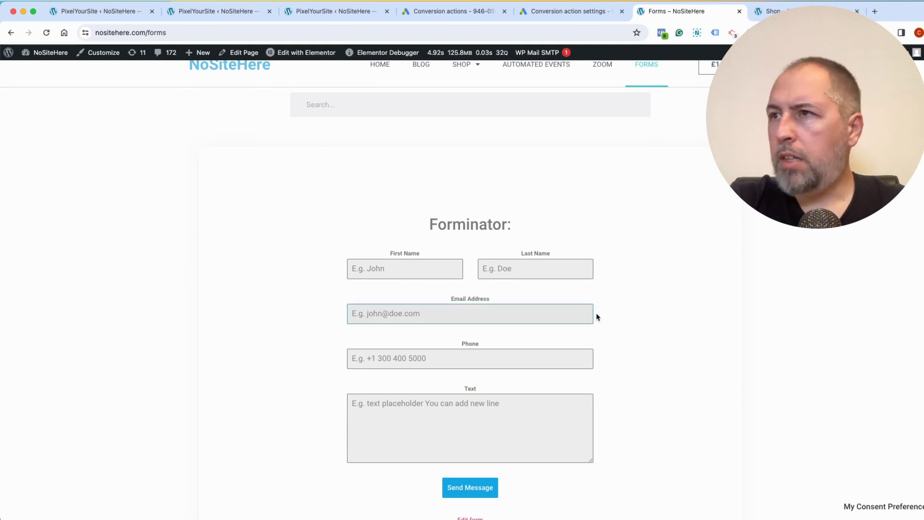
pyautogui.scroll(-10, 666, 328)
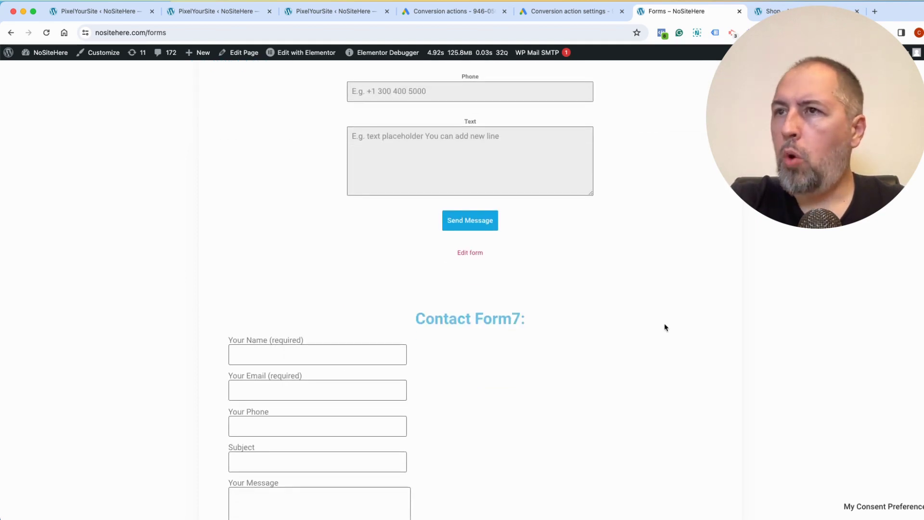
# Collapse the Google Ads tag panel, review the Fn, Ln and Tel user-data fields, then return to Forms
pyautogui.click(128, 12)
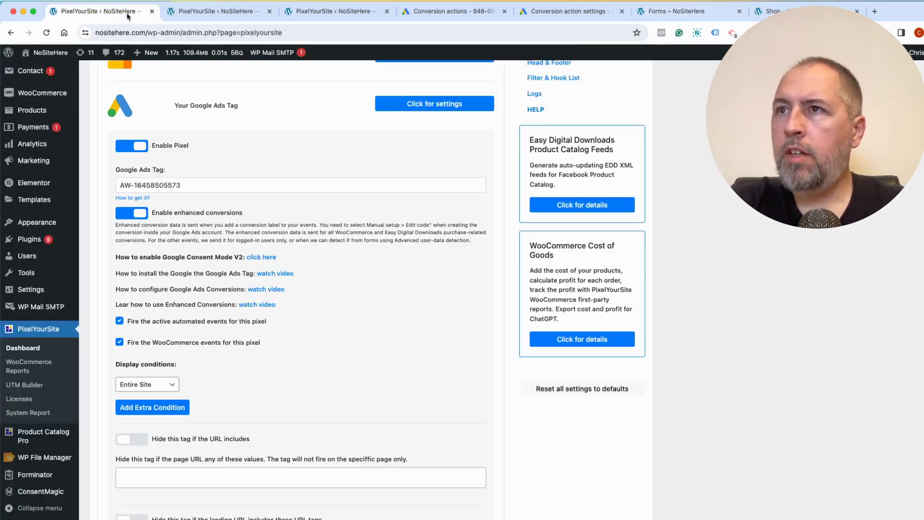
pyautogui.click(409, 103)
pyautogui.scroll(-6, 280, 192)
pyautogui.scroll(-20, 279, 194)
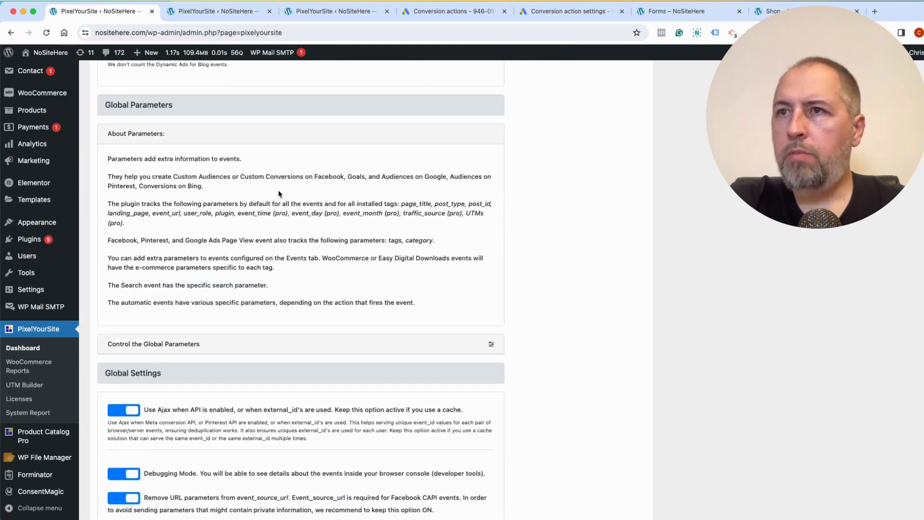
pyautogui.scroll(5, 280, 194)
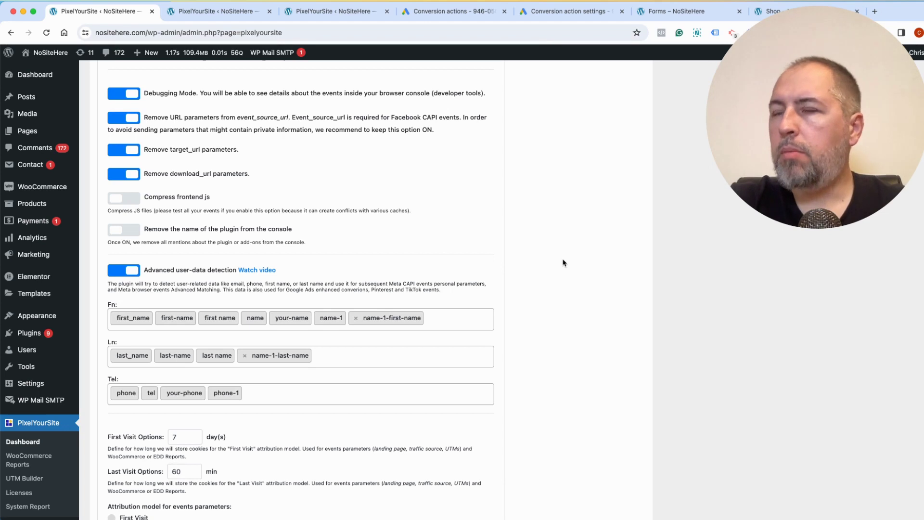
pyautogui.click(673, 10)
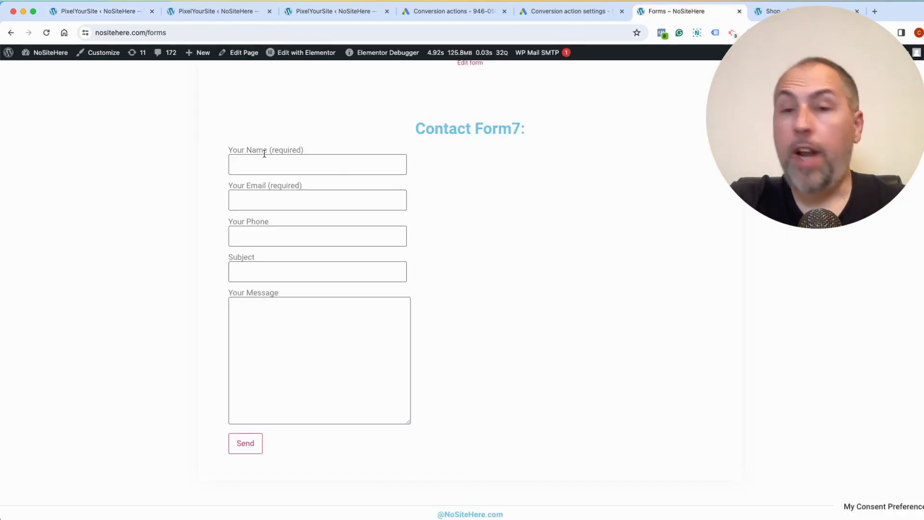
# Inspect the Your Name field to find name="your-name", then check it against PixelYourSite's Fn list
pyautogui.rightClick(323, 166)
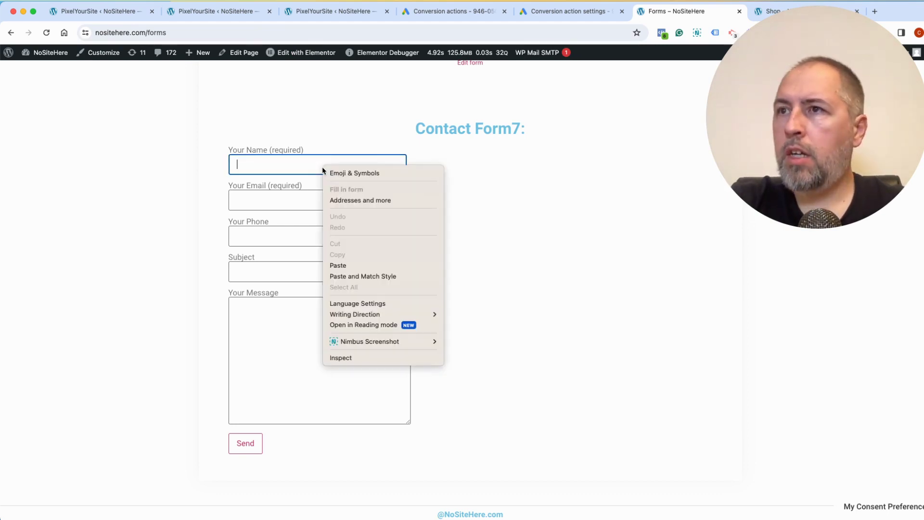
pyautogui.click(360, 359)
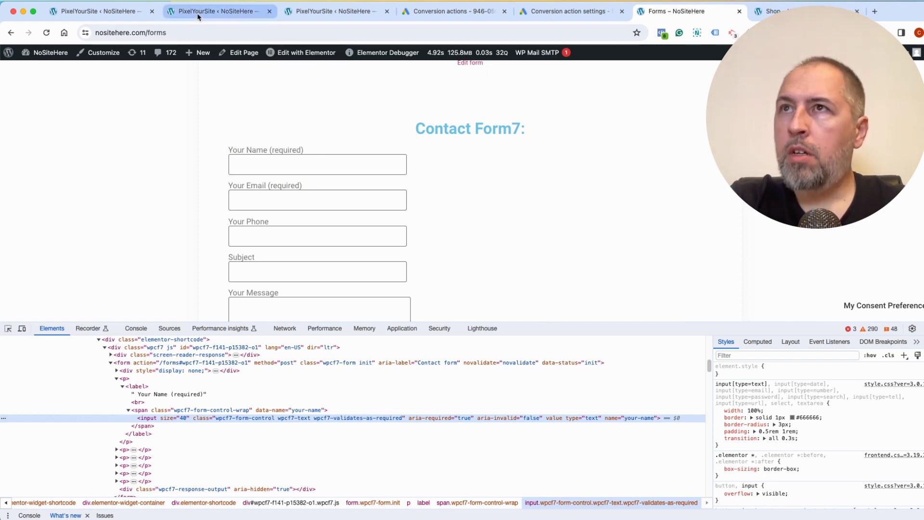
pyautogui.click(137, 15)
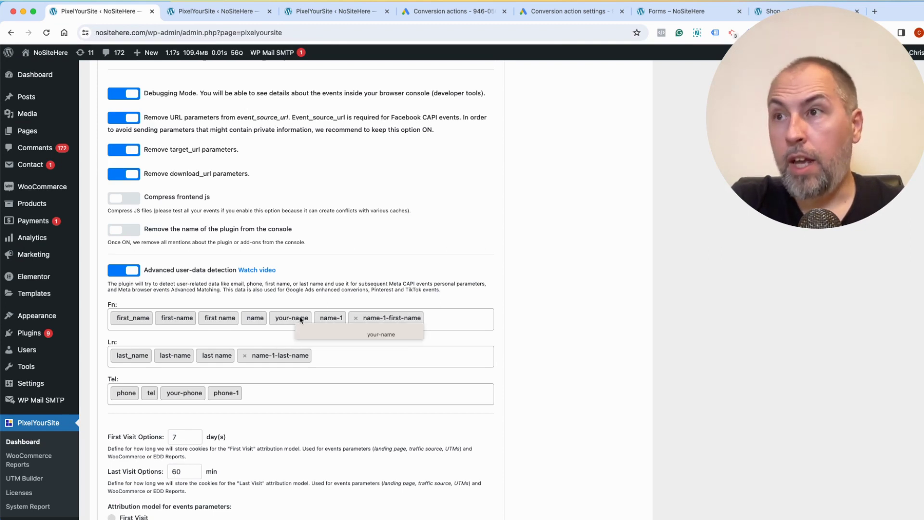
# Type 'my-new-name' into the Fn tag field, discard it without adding, and return to Forms
pyautogui.click(447, 321)
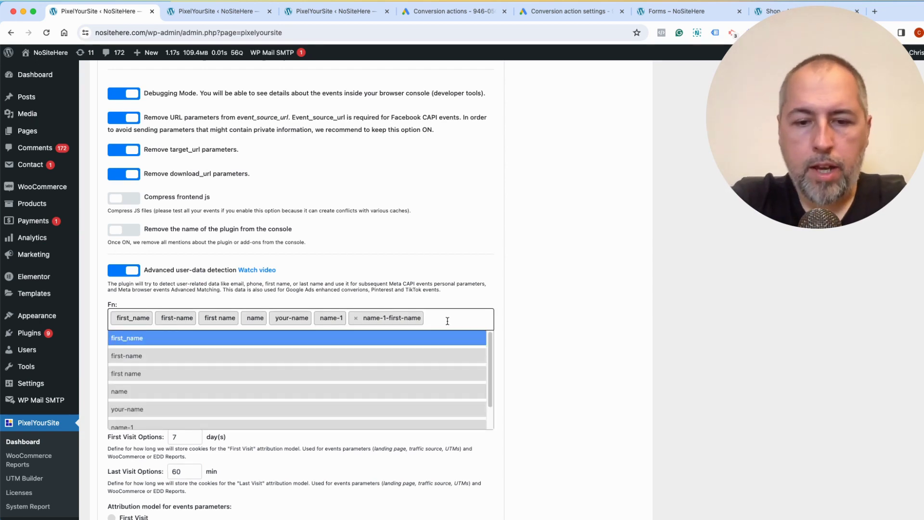
pyautogui.write('my-new-name')
pyautogui.press('BackSpace')
pyautogui.press('BackSpace')
pyautogui.press('BackSpace')
pyautogui.press('BackSpace')
pyautogui.press('BackSpace')
pyautogui.press('BackSpace')
pyautogui.press('BackSpace')
pyautogui.press('BackSpace')
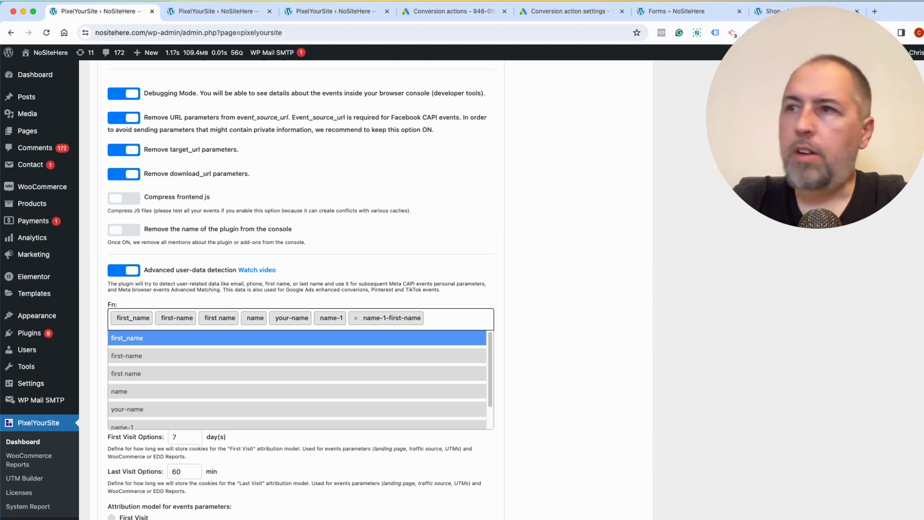
pyautogui.click(638, 286)
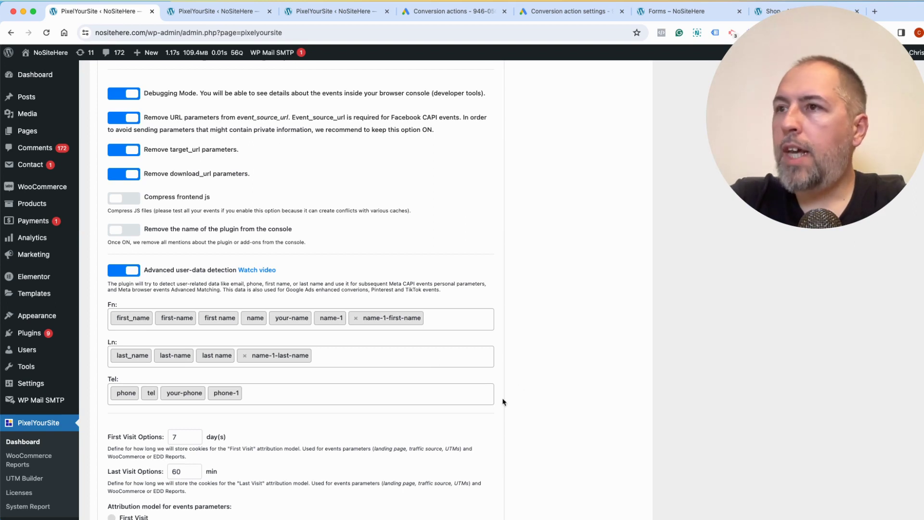
pyautogui.click(656, 14)
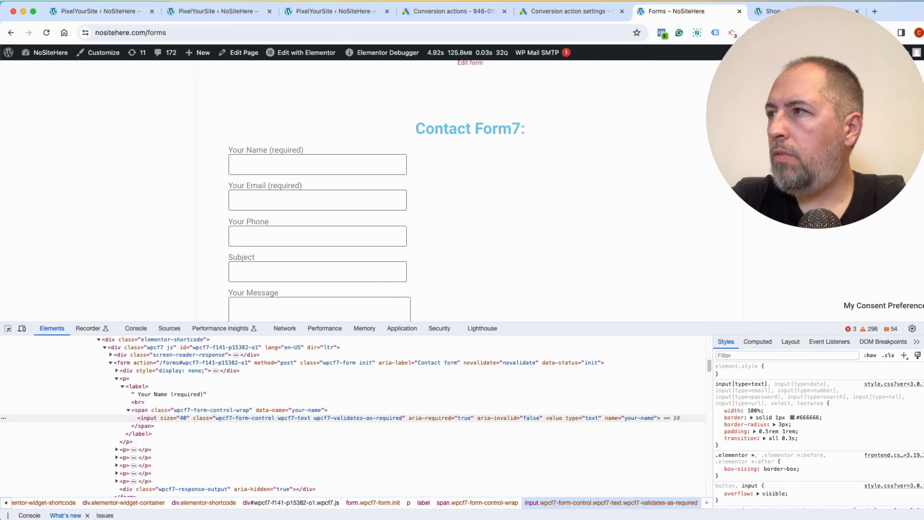
# Inspect the Your Phone field and copy its field name tel-381
pyautogui.press('super+alt+i')
pyautogui.rightClick(268, 228)
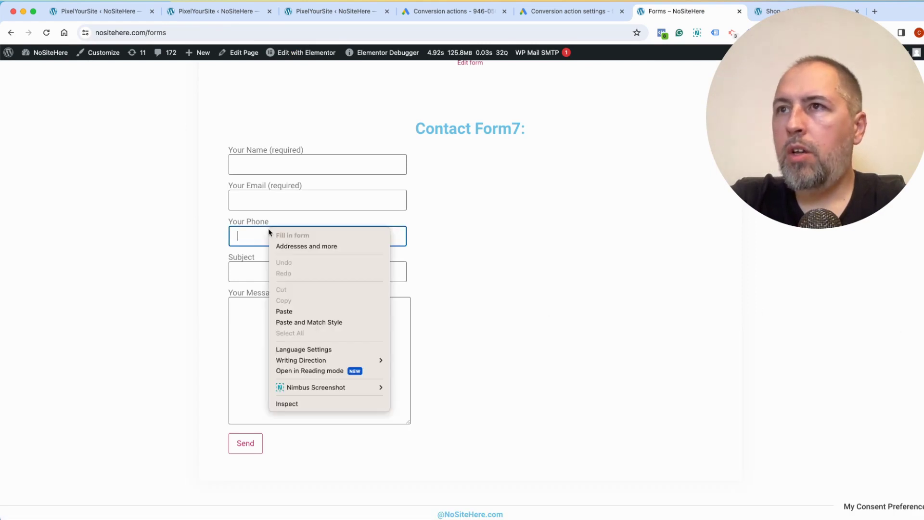
pyautogui.click(295, 405)
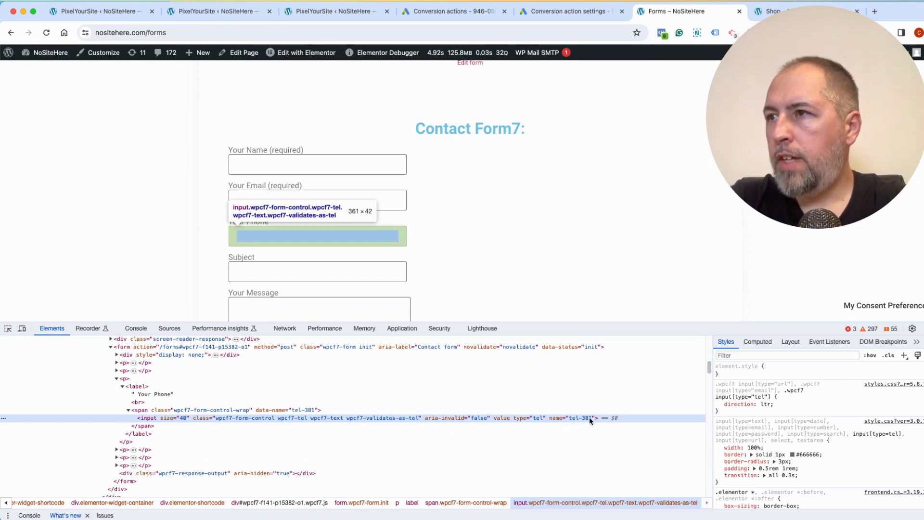
pyautogui.doubleClick(590, 419)
pyautogui.rightClick(574, 420)
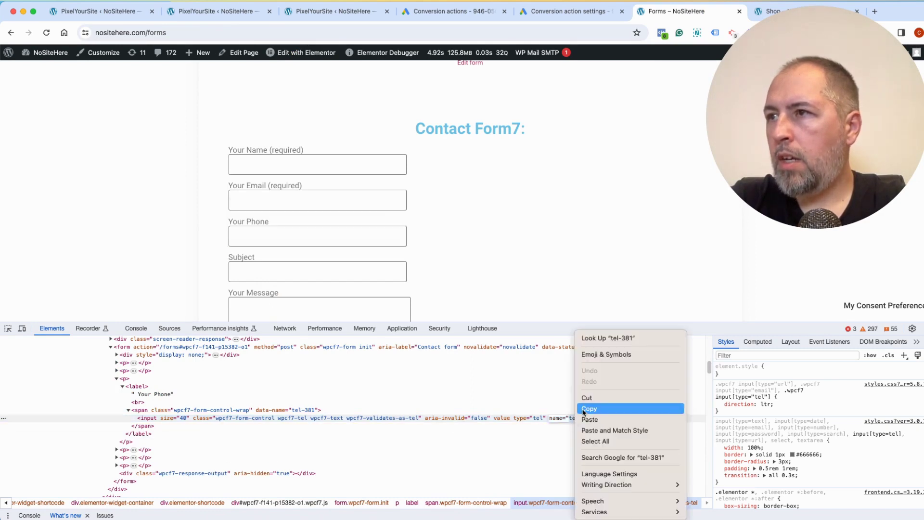
pyautogui.click(584, 409)
# Add tel-381 to PixelYourSite's Tel user-data list and save the settings
pyautogui.click(139, 11)
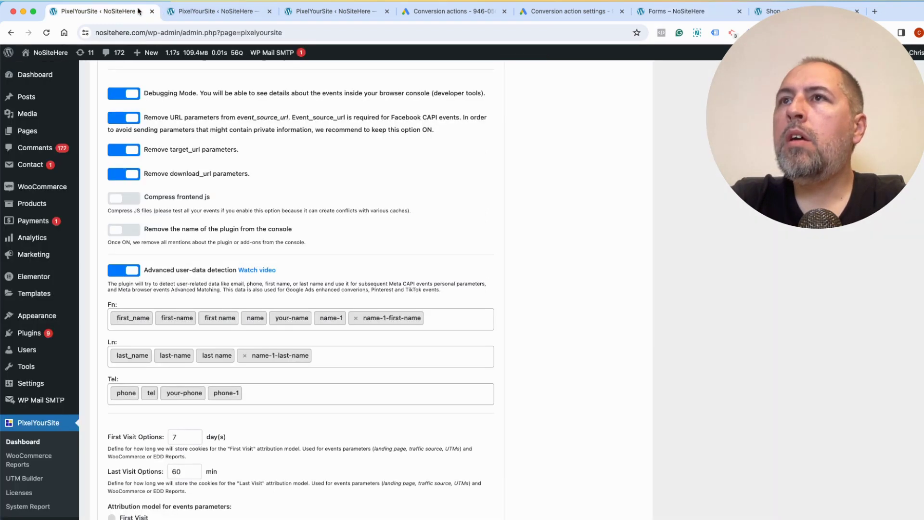
pyautogui.click(282, 393)
pyautogui.rightClick(282, 392)
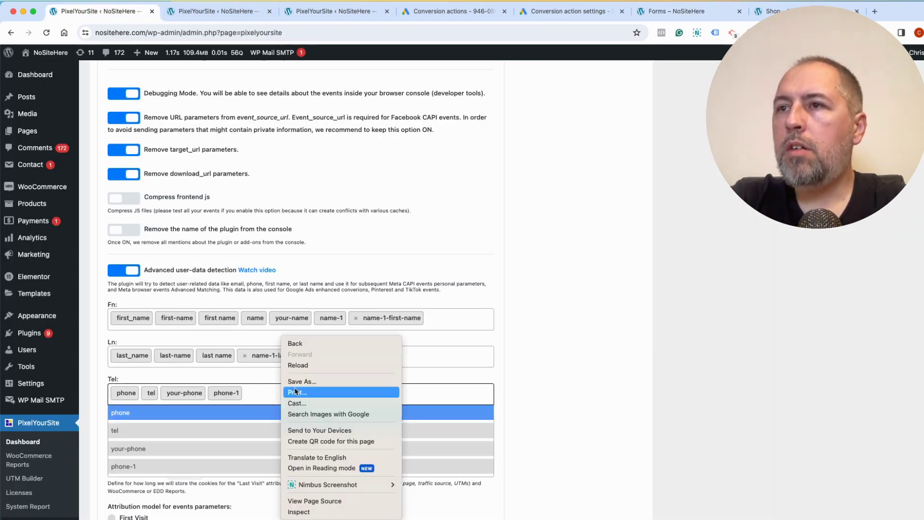
pyautogui.click(273, 396)
pyautogui.press('super+v')
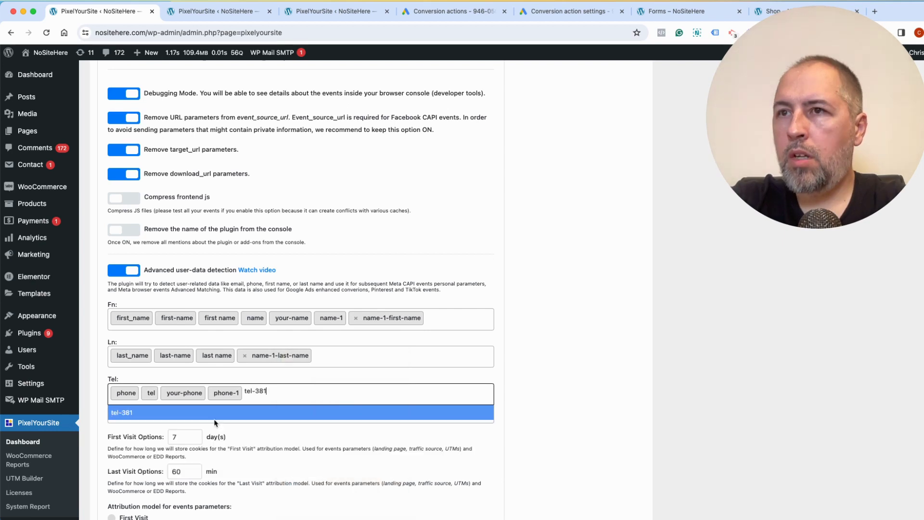
pyautogui.click(216, 416)
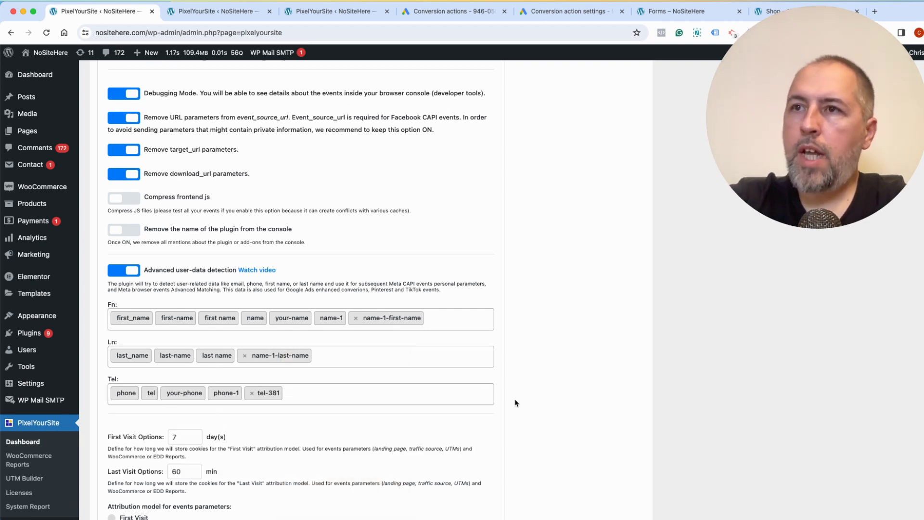
pyautogui.scroll(-6, 515, 403)
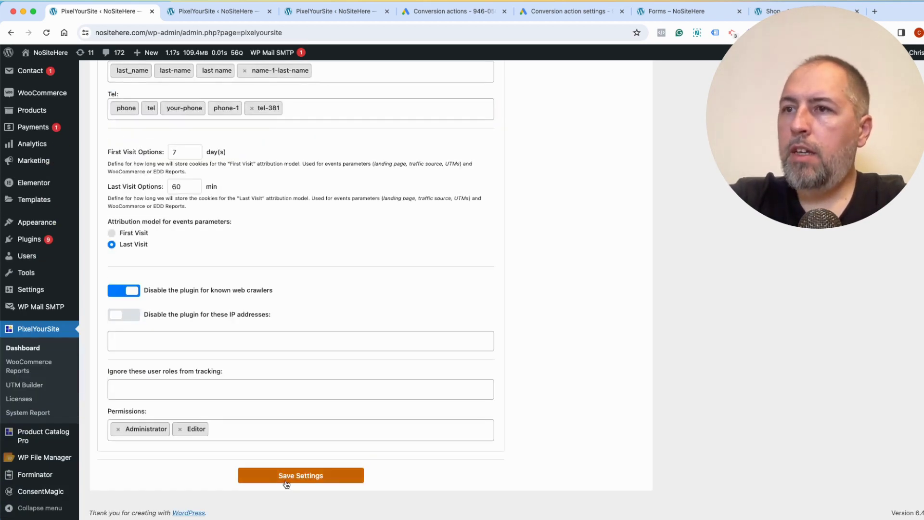
pyautogui.click(286, 482)
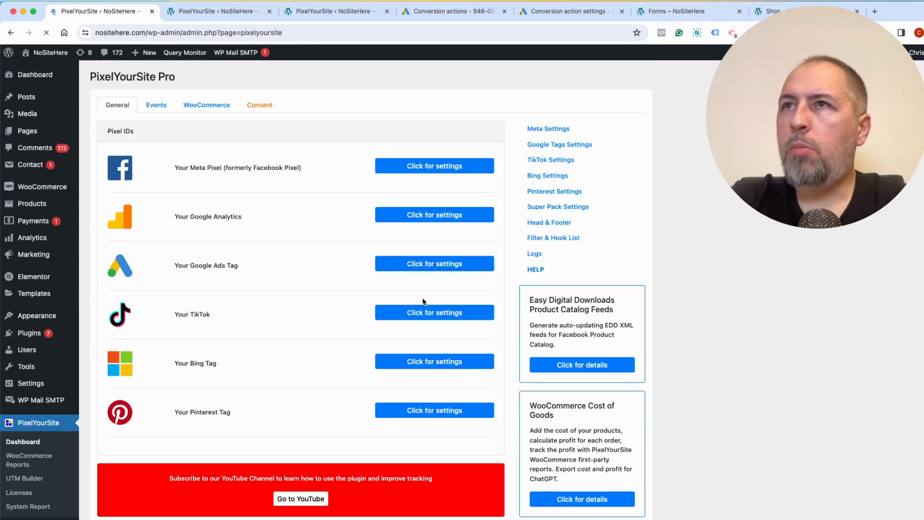
pyautogui.click(671, 14)
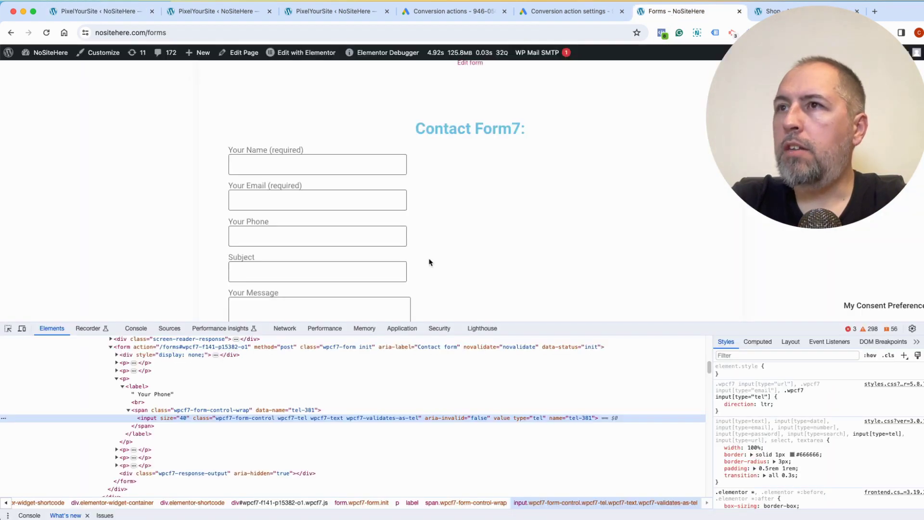
pyautogui.press('super+alt+i')
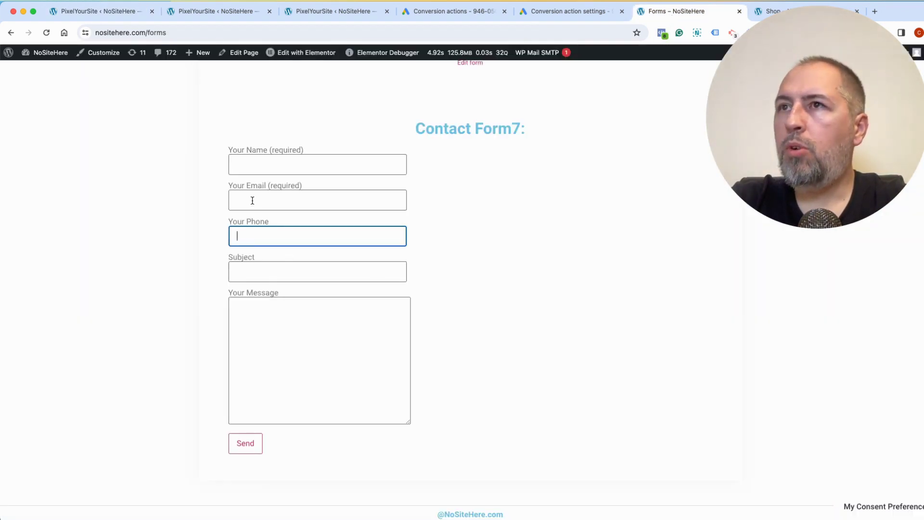
pyautogui.rightClick(251, 201)
pyautogui.click(286, 391)
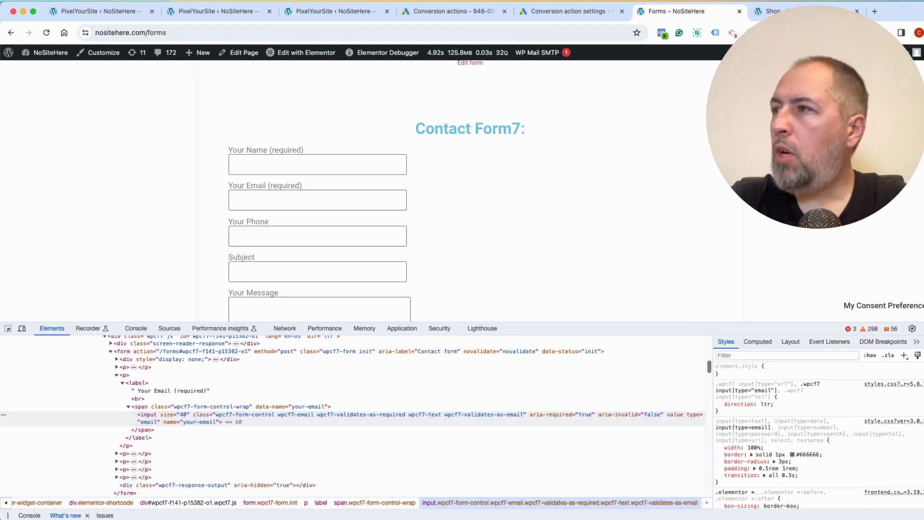
pyautogui.press('super+alt+i')
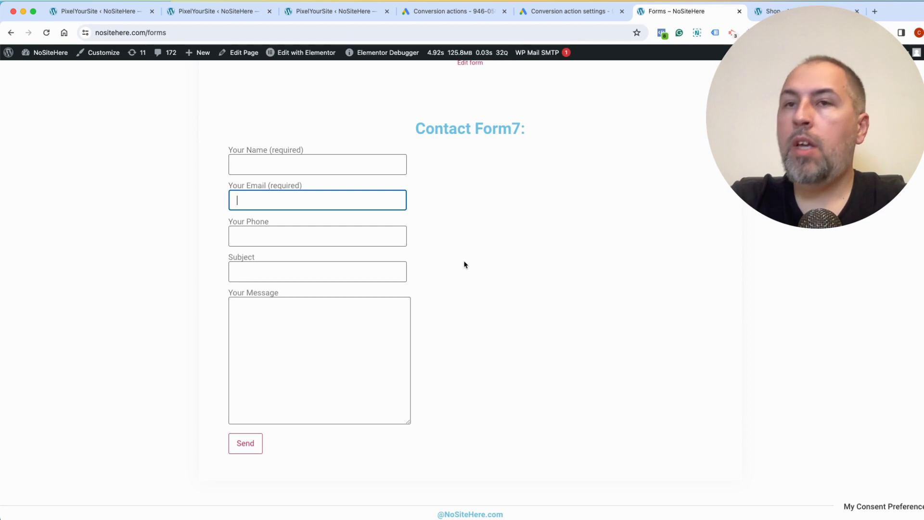
pyautogui.click(90, 13)
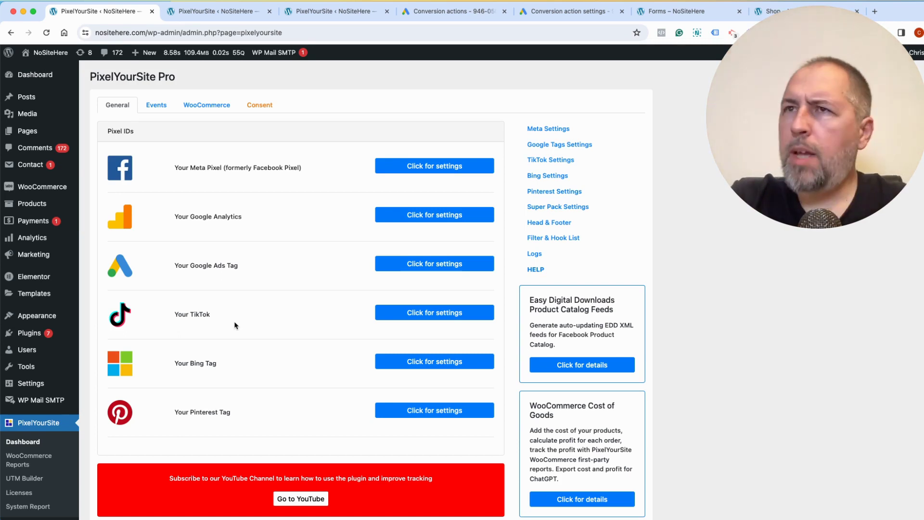
# Expand and collapse Your Google Ads Tag settings, then switch to the Google Ads conversion action settings
pyautogui.scroll(-1, 328, 239)
pyautogui.click(421, 246)
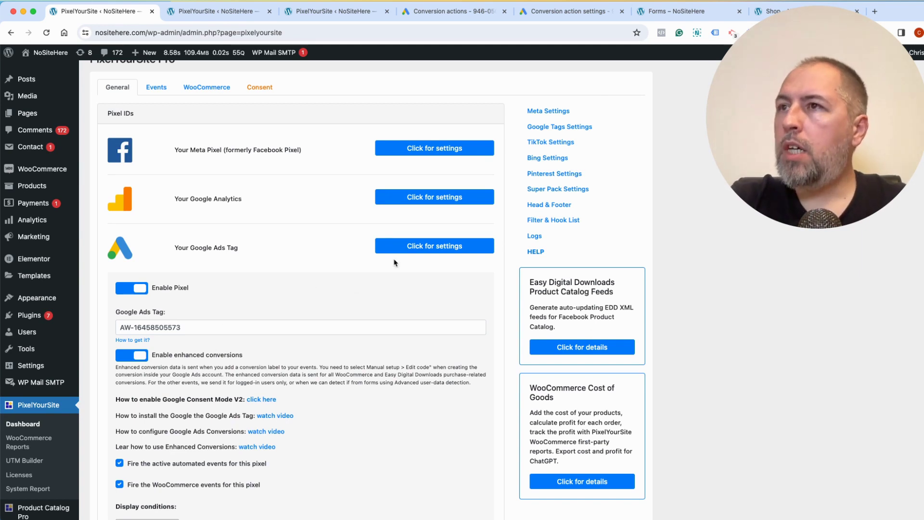
pyautogui.click(404, 246)
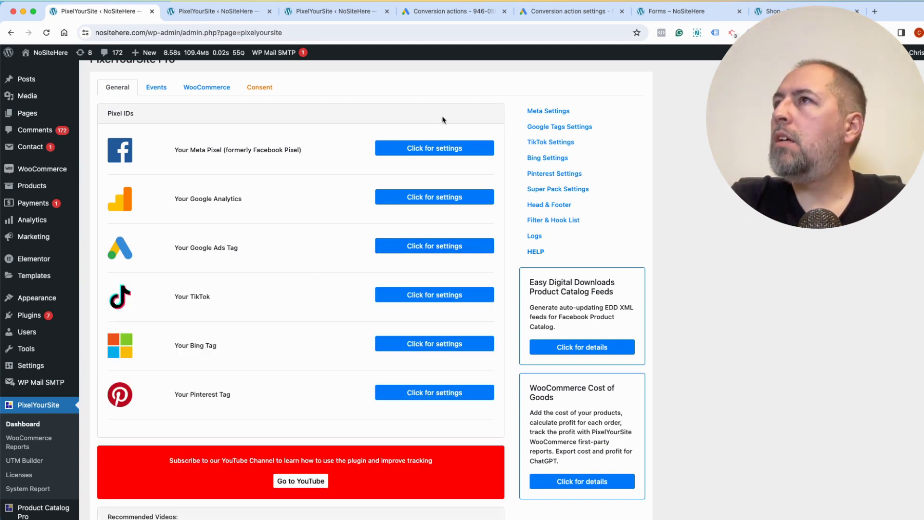
pyautogui.click(567, 12)
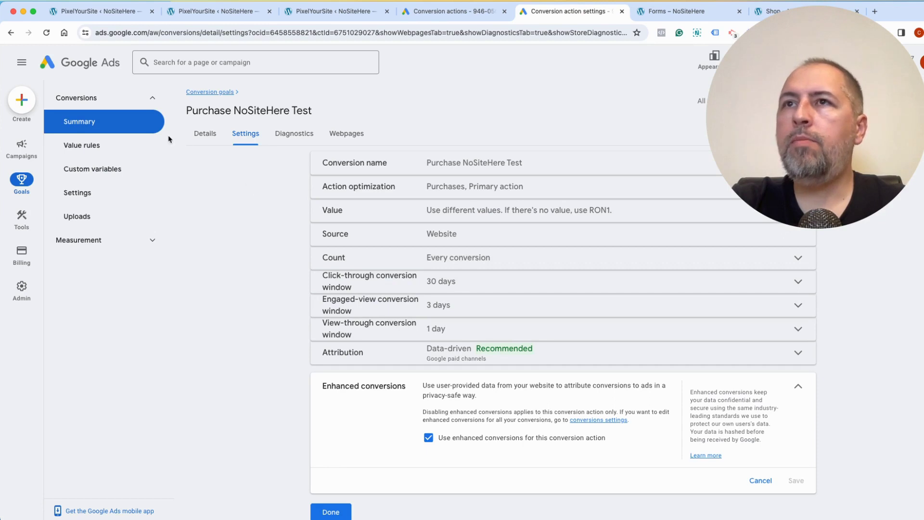
pyautogui.click(72, 126)
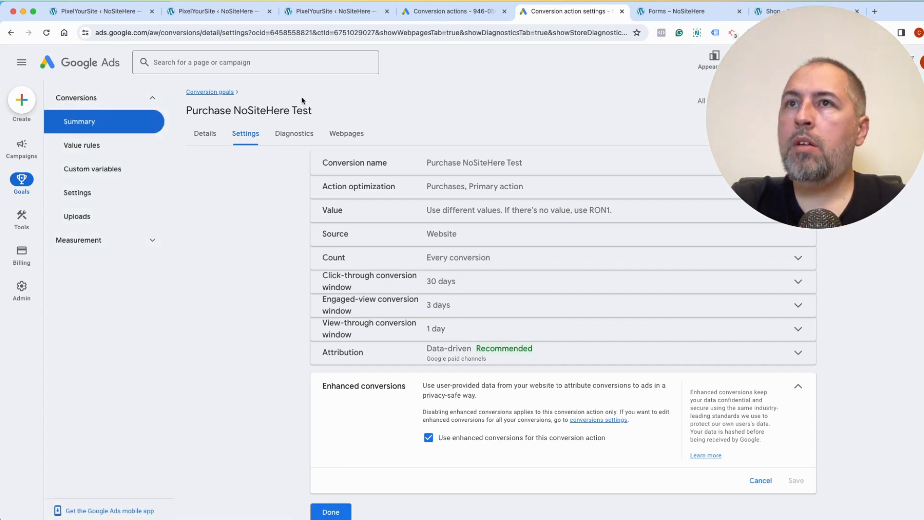
pyautogui.click(85, 124)
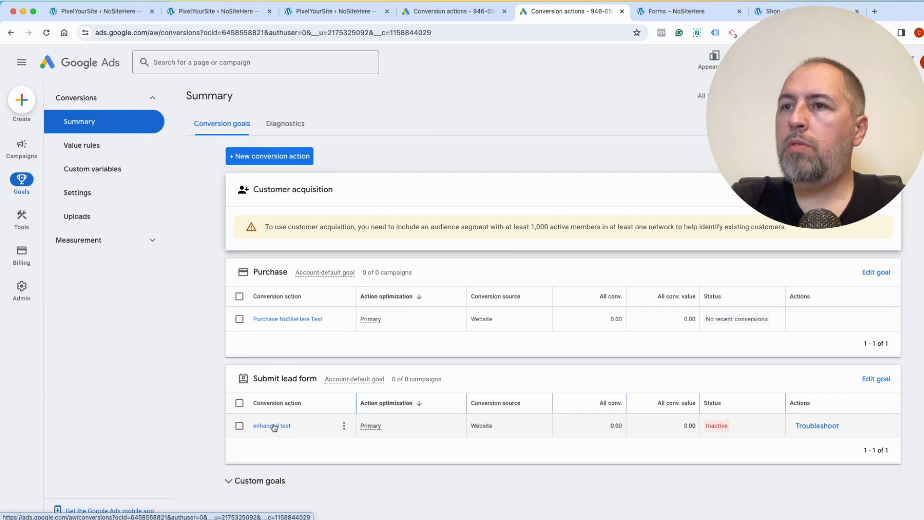
pyautogui.click(259, 157)
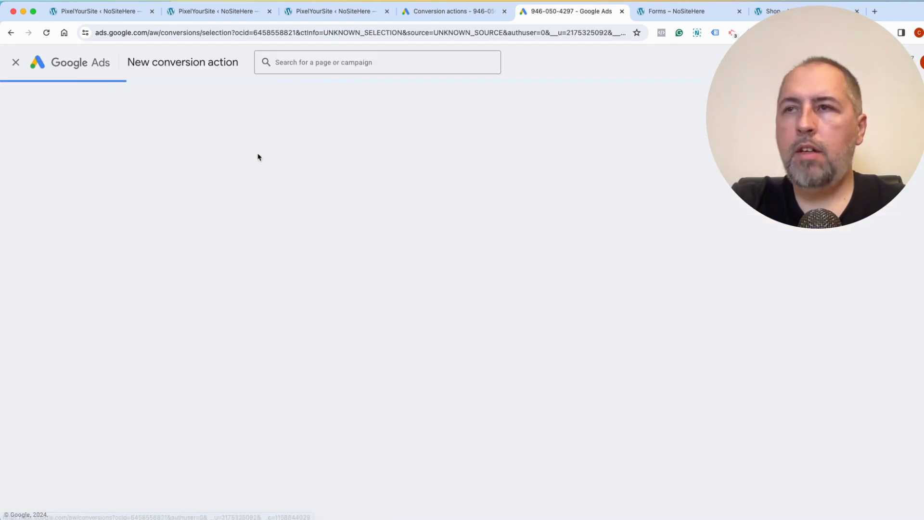
pyautogui.click(272, 196)
pyautogui.click(298, 217)
pyautogui.write('www.nositehere.com/')
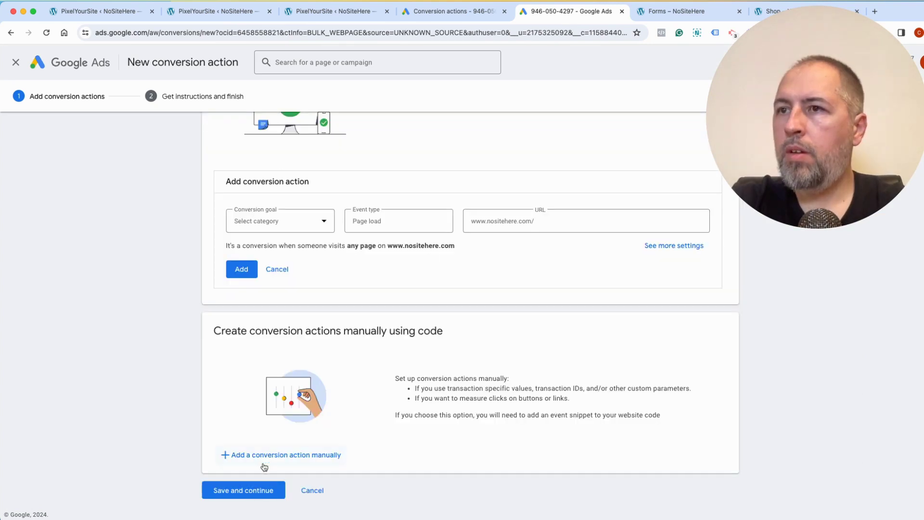
# Add a manual Submit lead form conversion named contactform7, with no value and enhanced conversions enabled
pyautogui.click(265, 455)
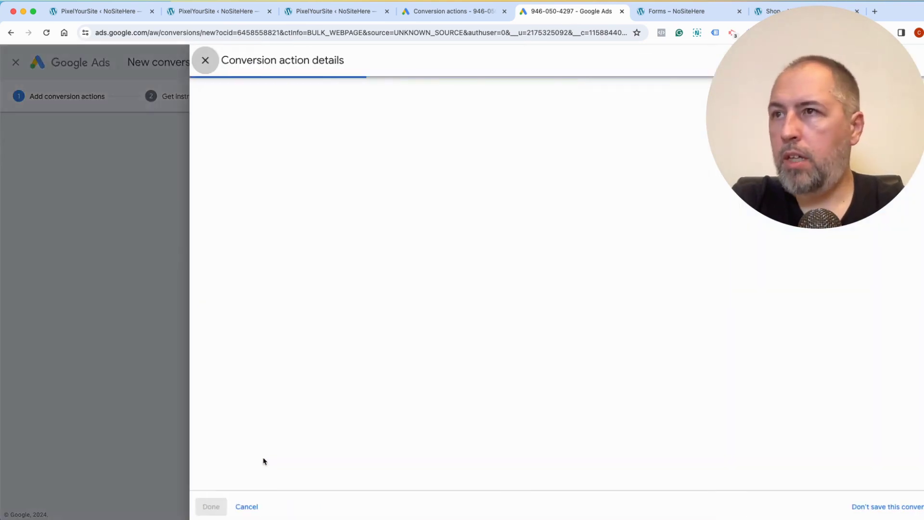
pyautogui.click(469, 187)
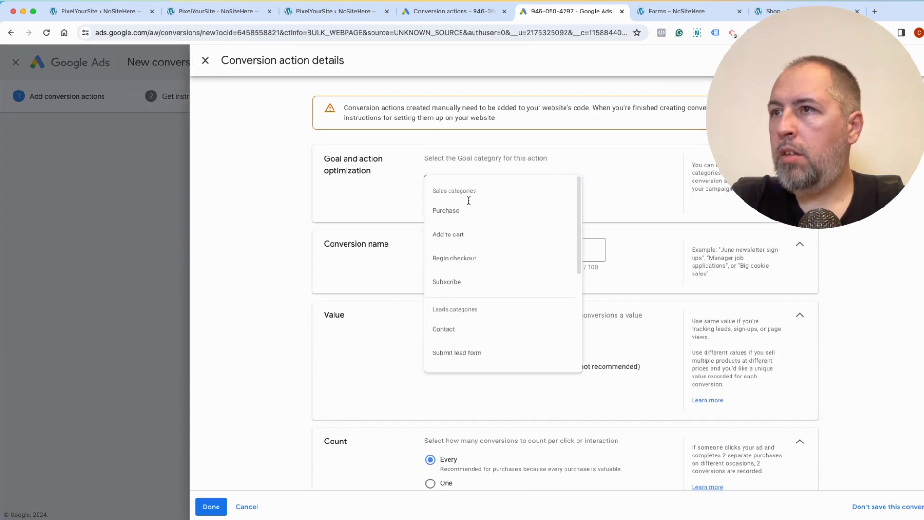
pyautogui.click(460, 354)
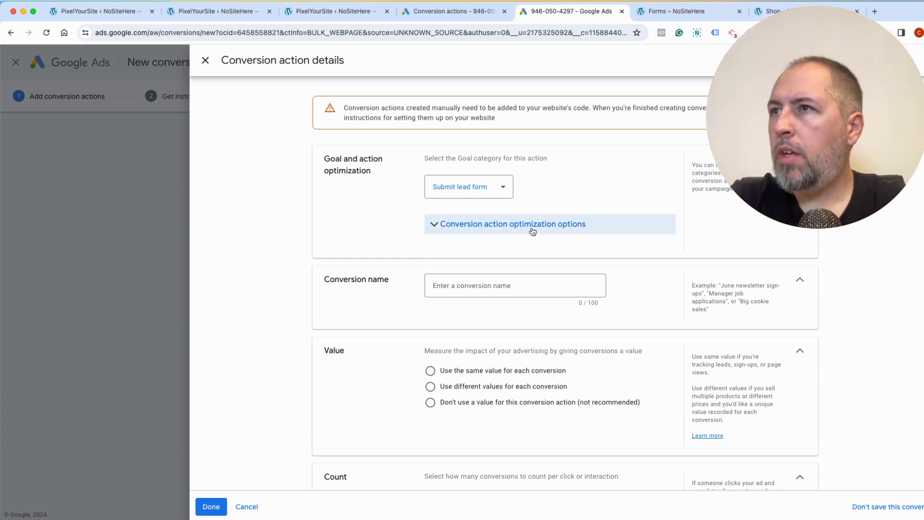
pyautogui.click(483, 284)
pyautogui.write('contactform7')
pyautogui.scroll(-3, 415, 331)
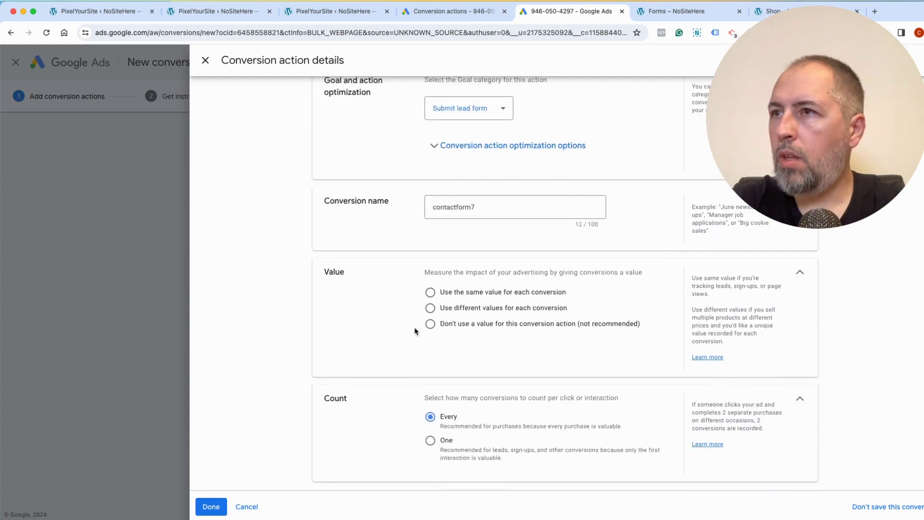
pyautogui.click(430, 294)
pyautogui.scroll(-3, 394, 336)
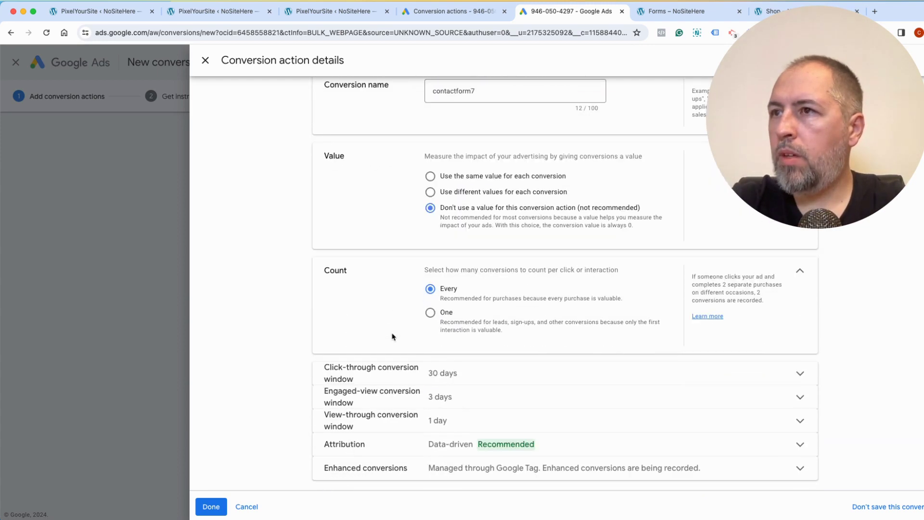
pyautogui.click(423, 469)
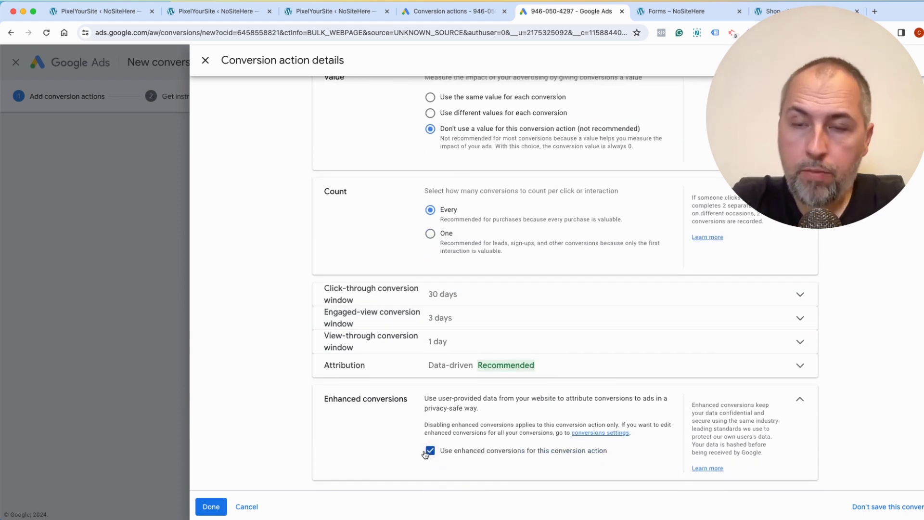
pyautogui.click(578, 367)
pyautogui.click(210, 505)
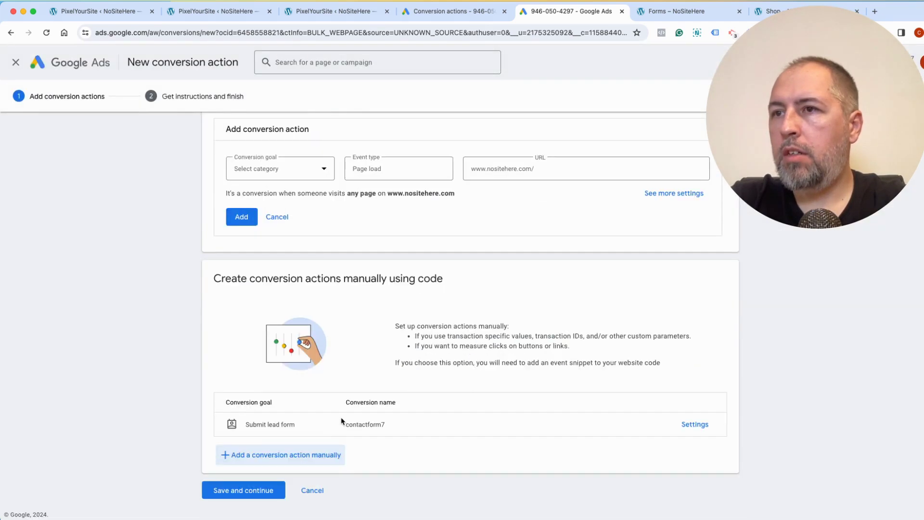
# Save the contactform7 action, then copy the conversion label from its downloaded event snippet file
pyautogui.click(243, 496)
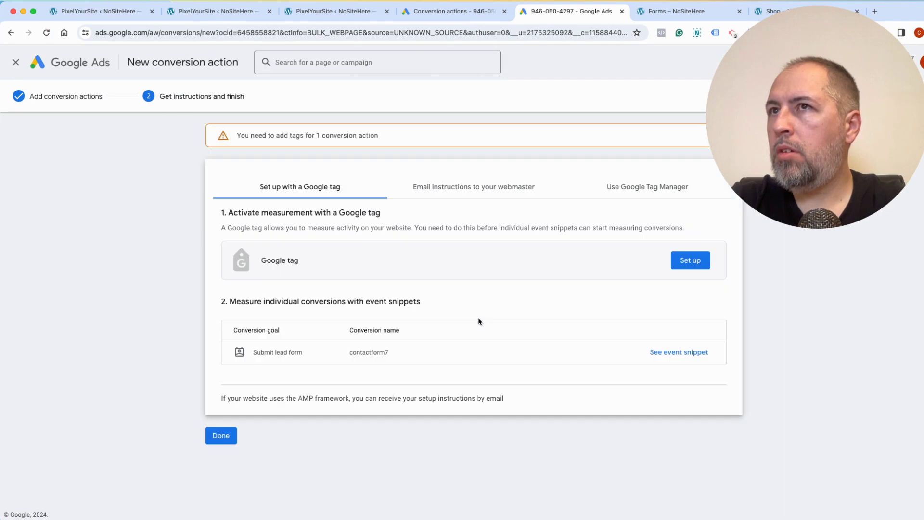
pyautogui.click(669, 353)
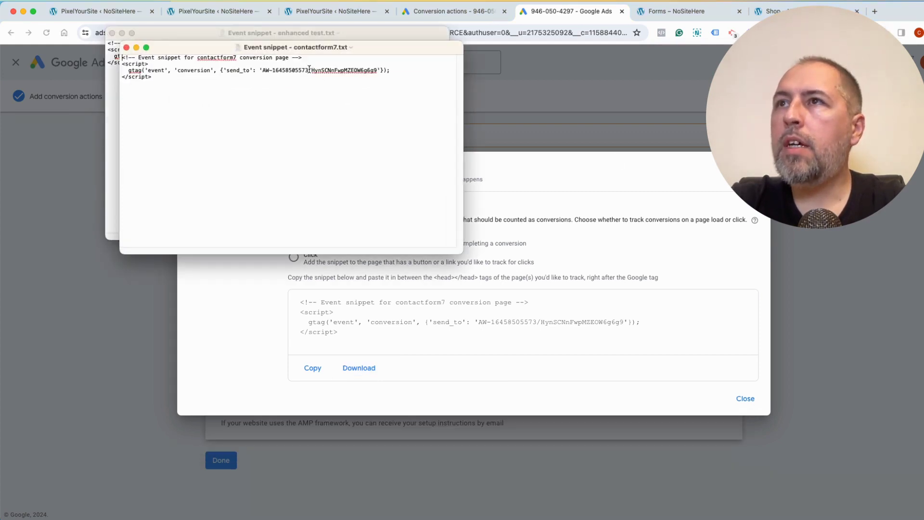
pyautogui.moveTo(309, 70); pyautogui.dragTo(358, 73)
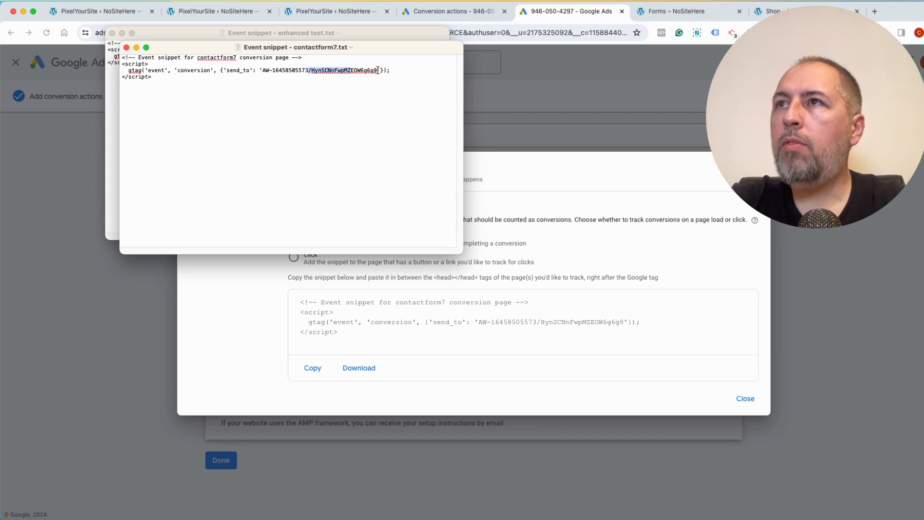
pyautogui.doubleClick(354, 71)
pyautogui.rightClick(344, 74)
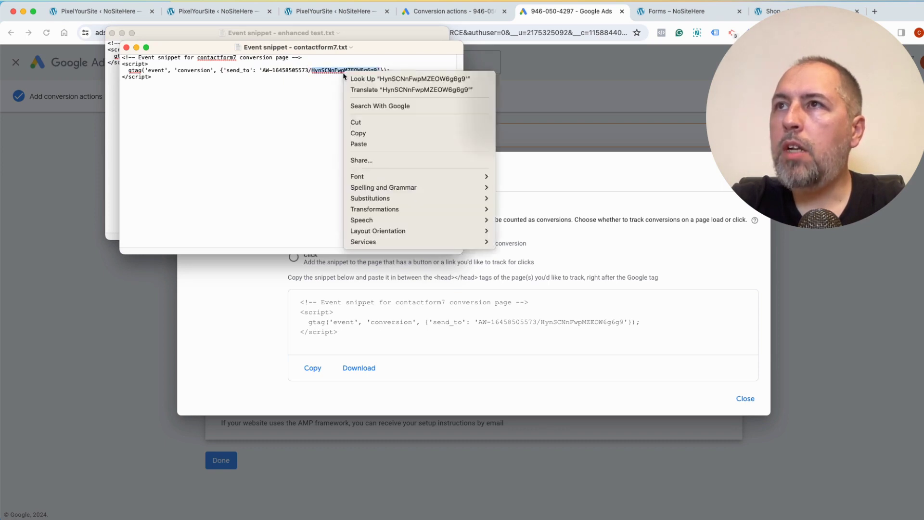
pyautogui.click(367, 134)
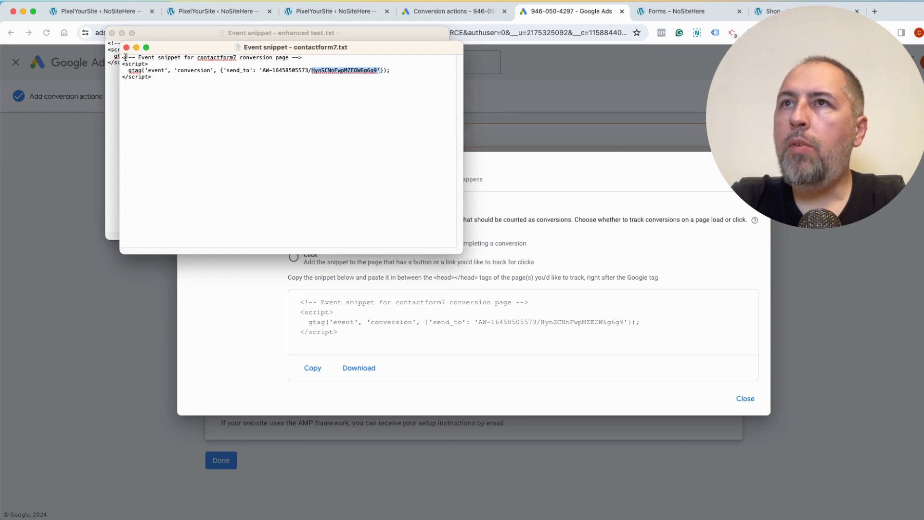
pyautogui.click(126, 47)
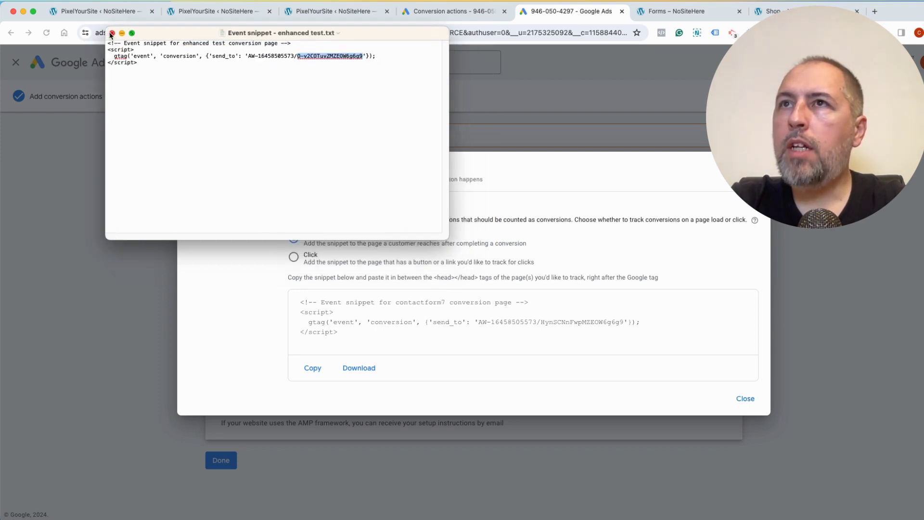
# Back in PixelYourSite Events, add a new event and name it ContactForm7
pyautogui.click(113, 33)
pyautogui.click(114, 15)
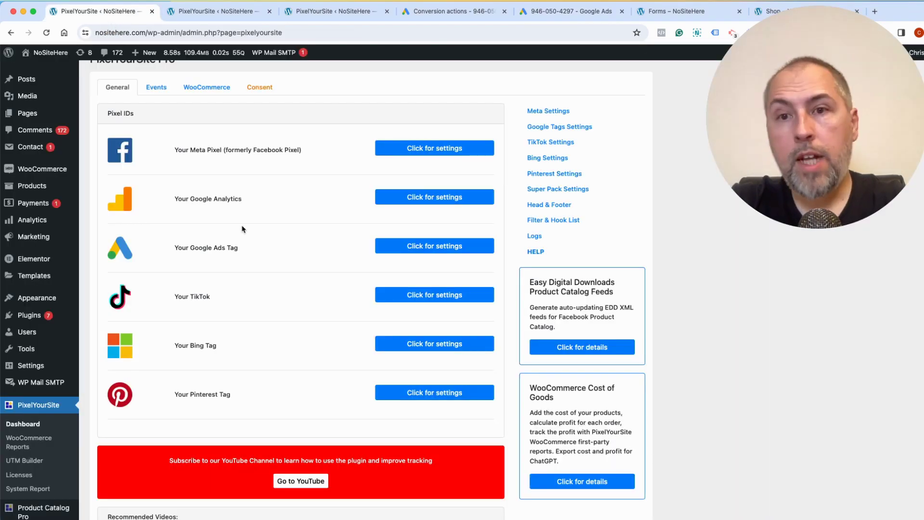
pyautogui.click(218, 12)
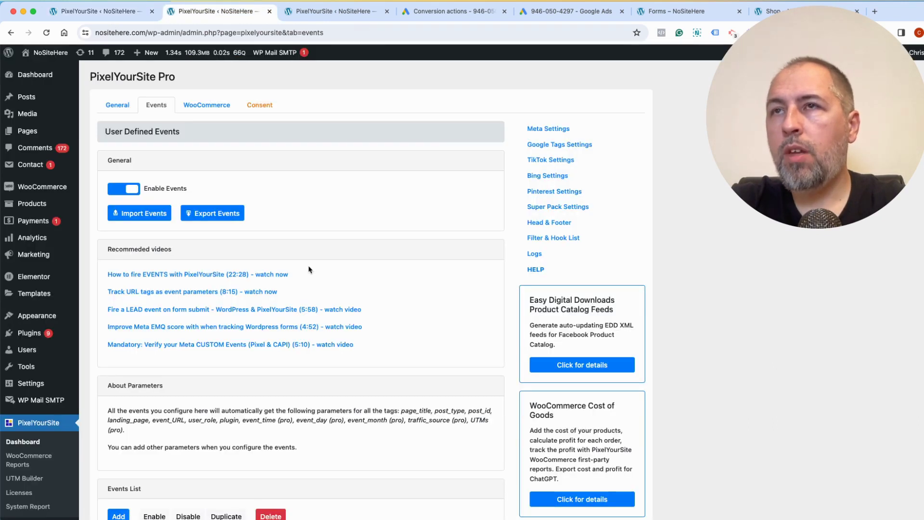
pyautogui.scroll(-5, 370, 249)
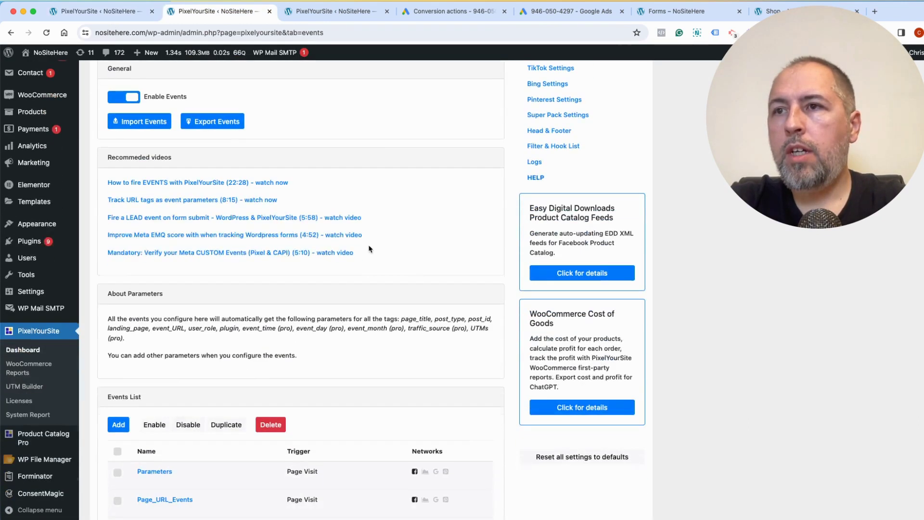
pyautogui.click(118, 354)
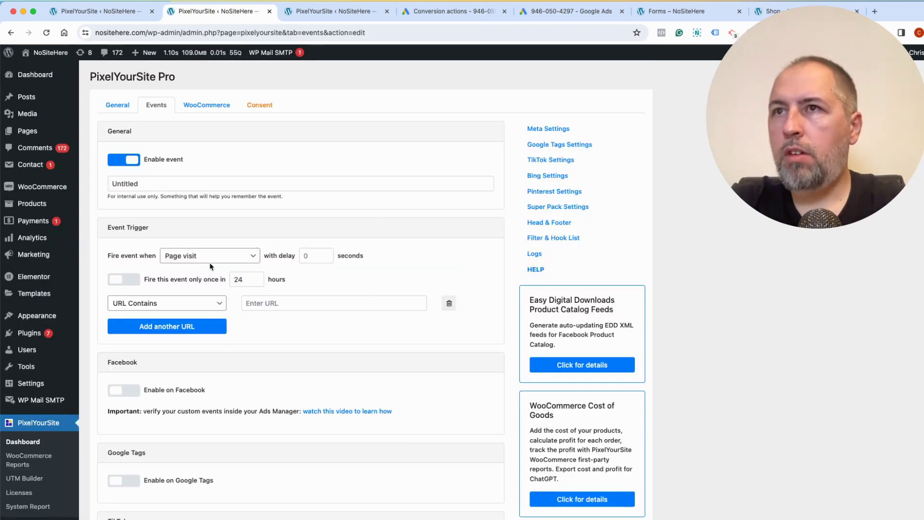
pyautogui.doubleClick(177, 185)
pyautogui.write('ContactForm7')
# Trigger the event on Contact Form 7 submissions of forms ID 141 and ID 15384
pyautogui.click(195, 254)
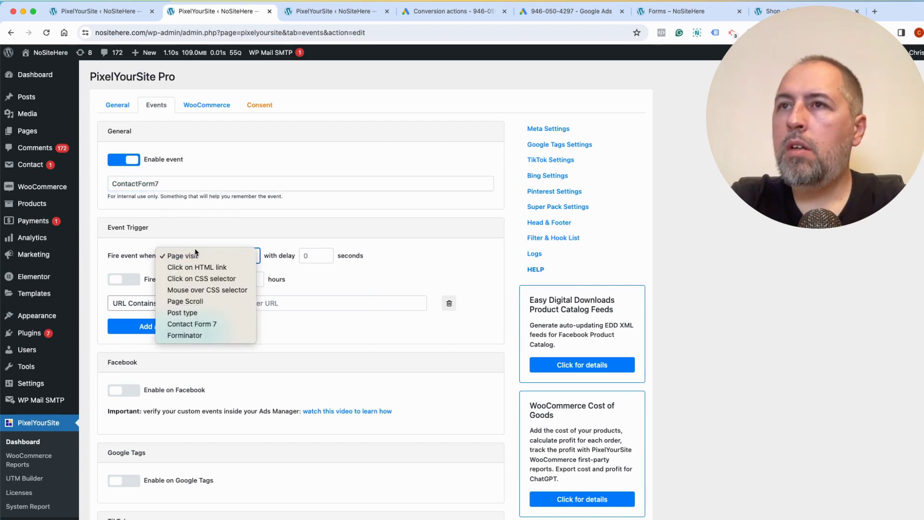
pyautogui.click(204, 325)
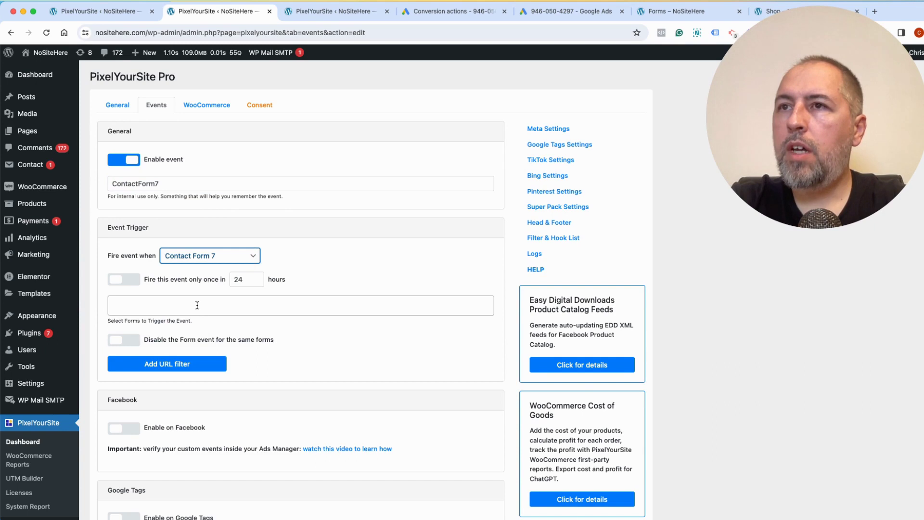
pyautogui.click(197, 305)
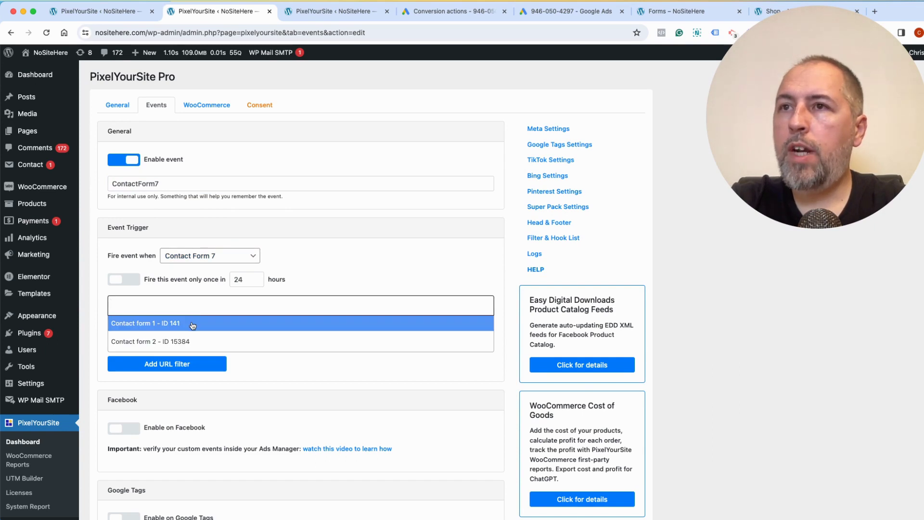
pyautogui.click(194, 324)
pyautogui.click(220, 306)
pyautogui.click(209, 343)
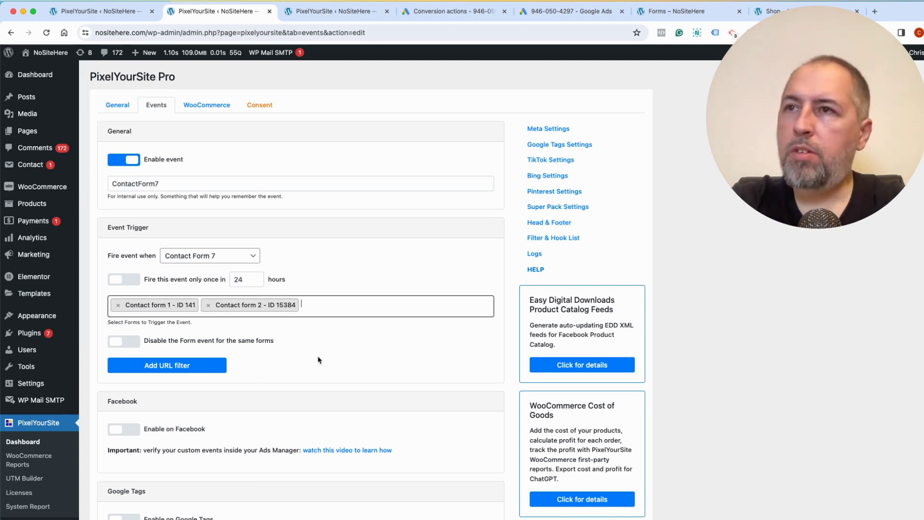
pyautogui.scroll(-3, 357, 362)
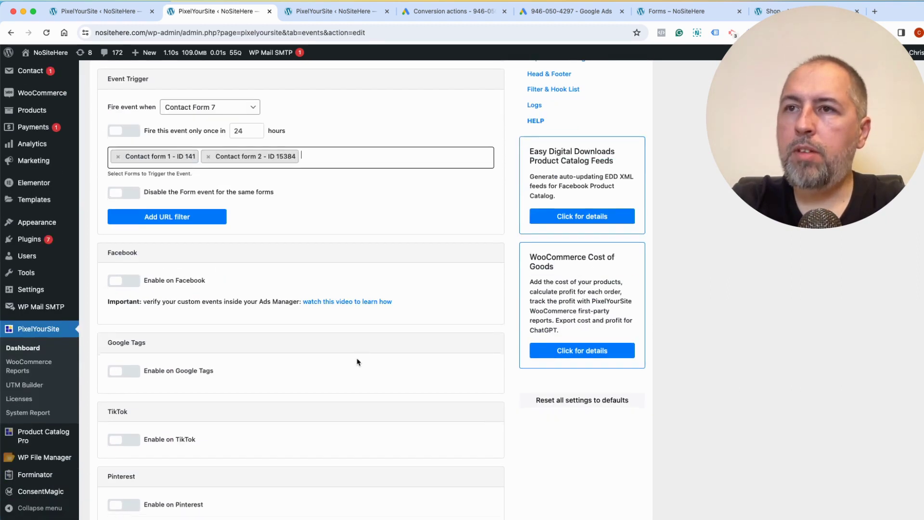
pyautogui.scroll(-2, 358, 362)
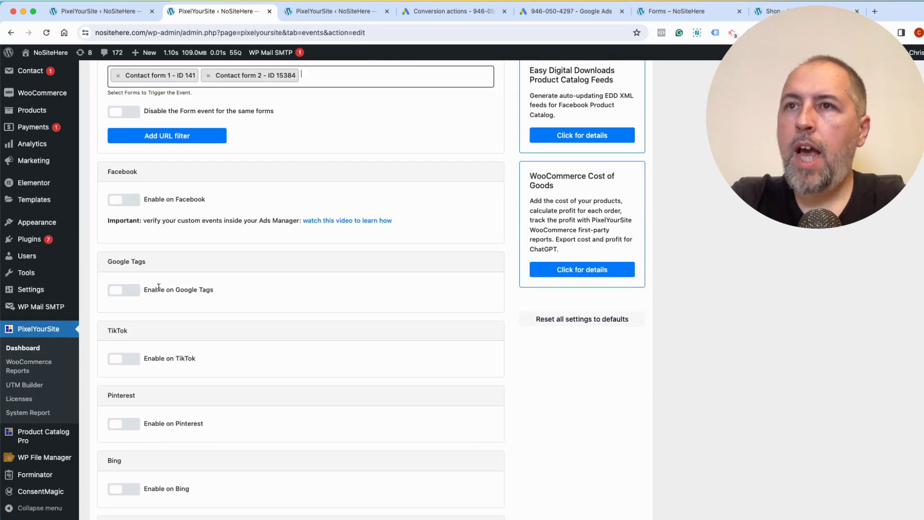
# Enable Google Tags for the event, fire it only for the AW tag, and paste the conversion label
pyautogui.click(122, 292)
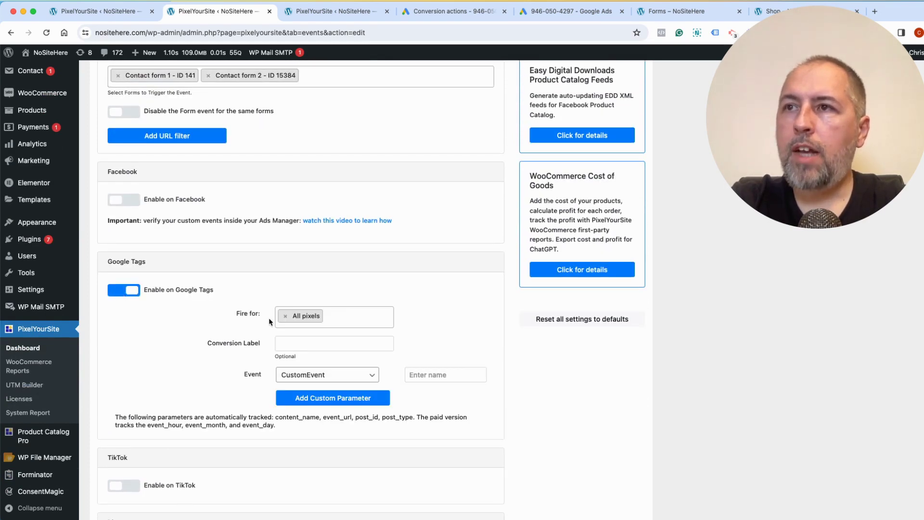
pyautogui.click(285, 316)
pyautogui.click(304, 316)
pyautogui.click(304, 317)
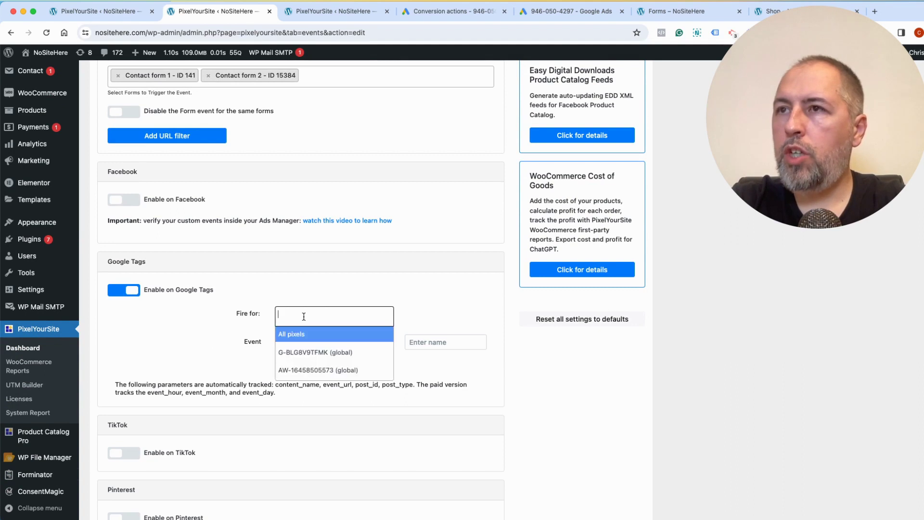
pyautogui.click(323, 371)
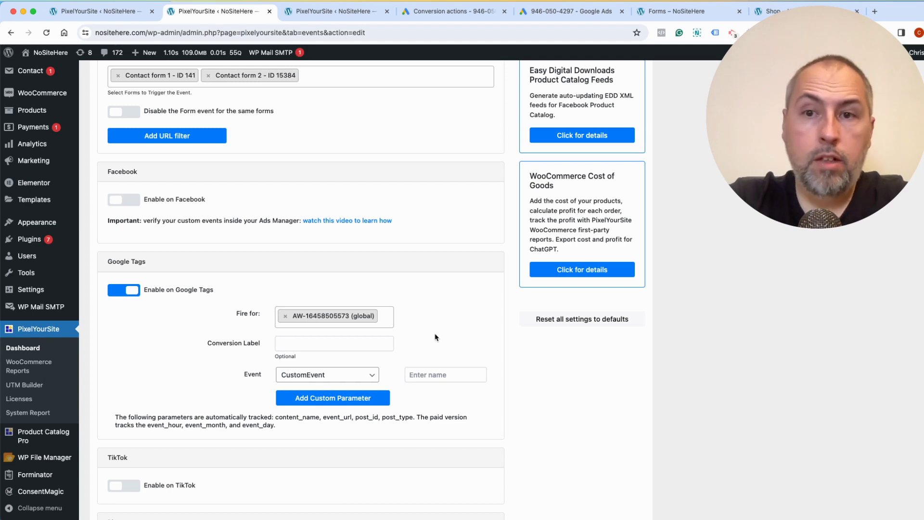
pyautogui.click(370, 346)
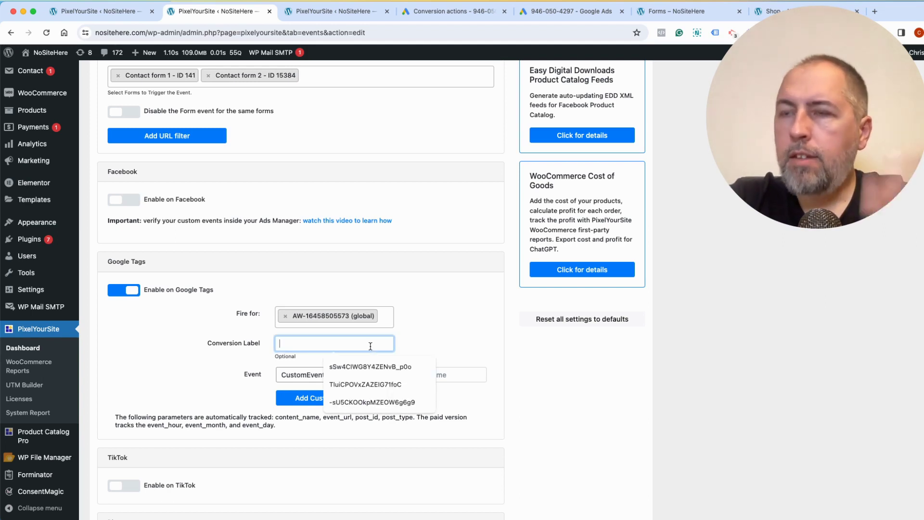
pyautogui.rightClick(370, 345)
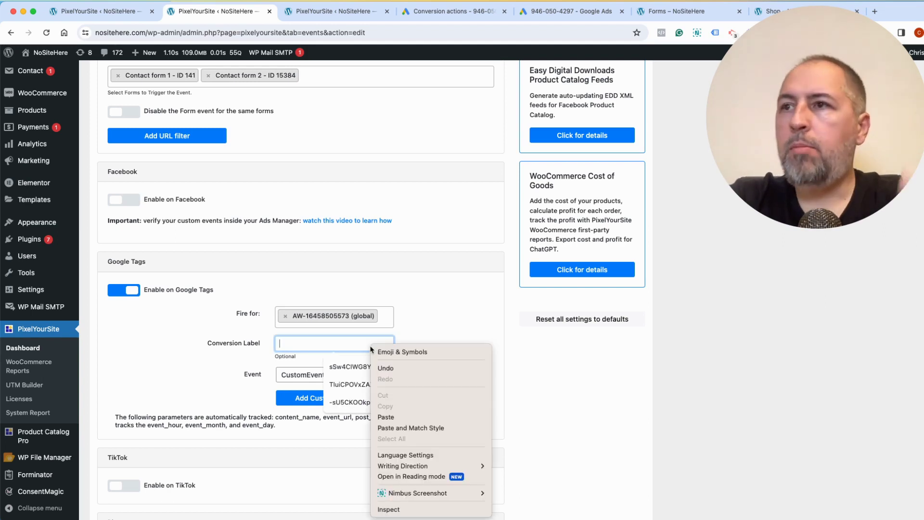
pyautogui.click(400, 418)
pyautogui.click(451, 343)
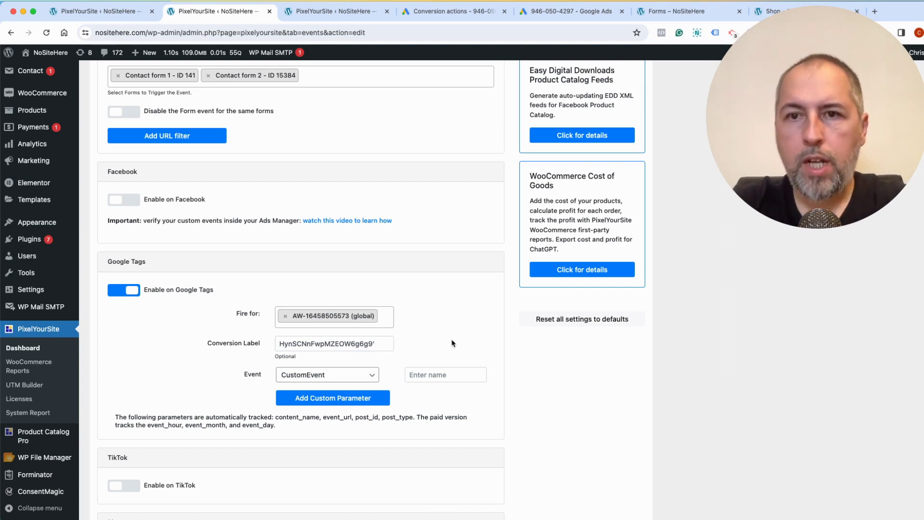
# Set the custom event name to ContactForm7 with type CustomEvent and save the event
pyautogui.scroll(-5, 453, 343)
pyautogui.scroll(10, 453, 343)
pyautogui.doubleClick(152, 183)
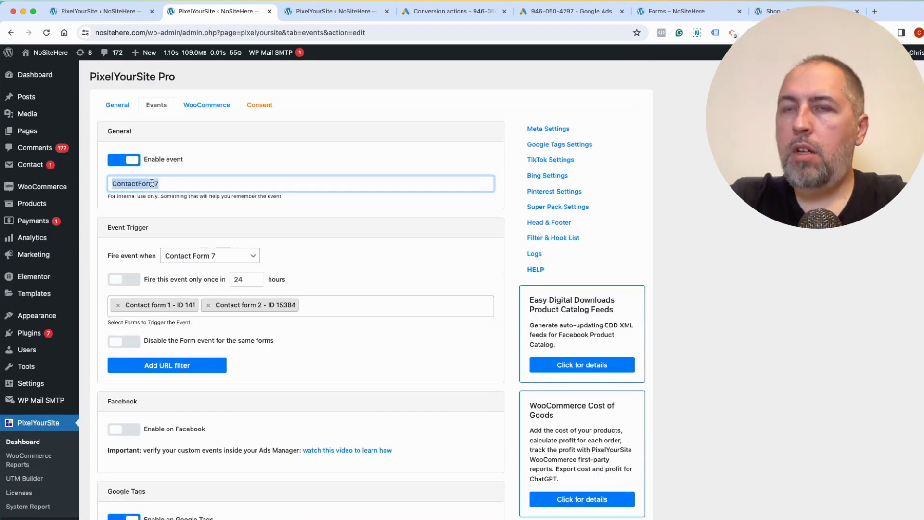
pyautogui.click(320, 217)
pyautogui.scroll(-7, 333, 222)
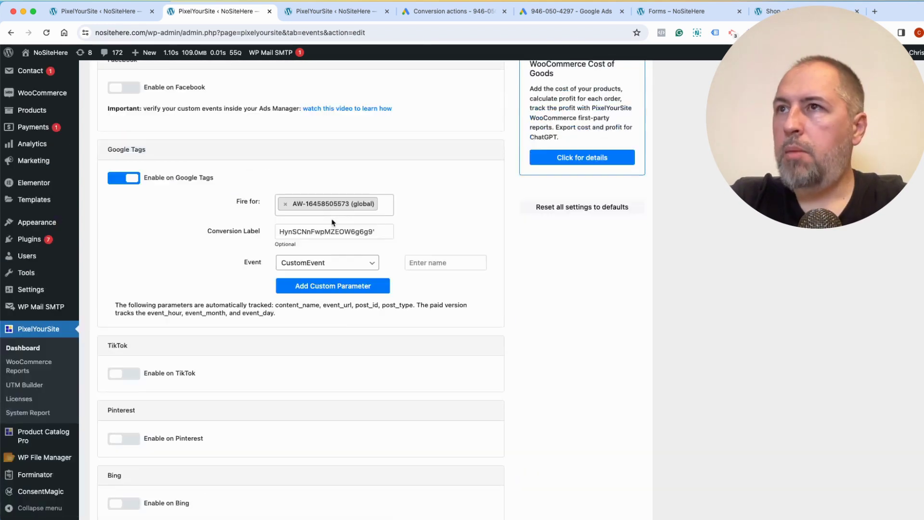
pyautogui.click(430, 263)
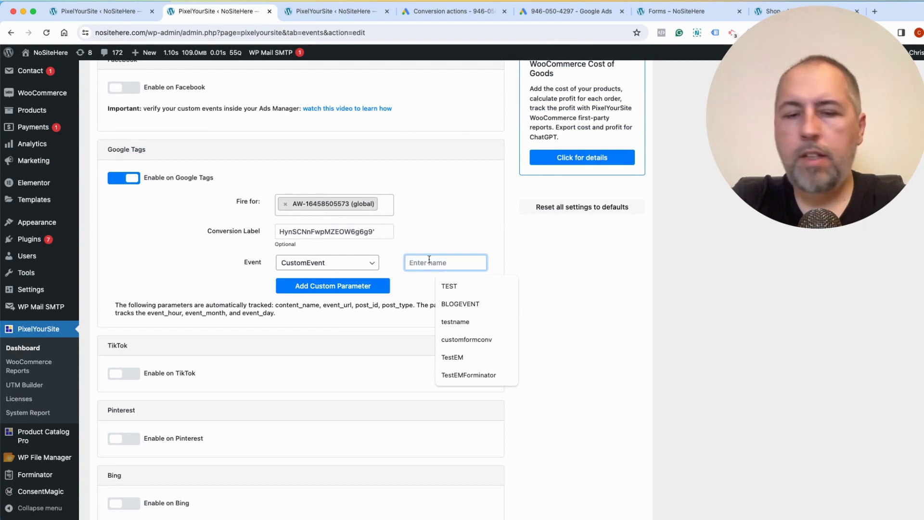
pyautogui.press('super+v')
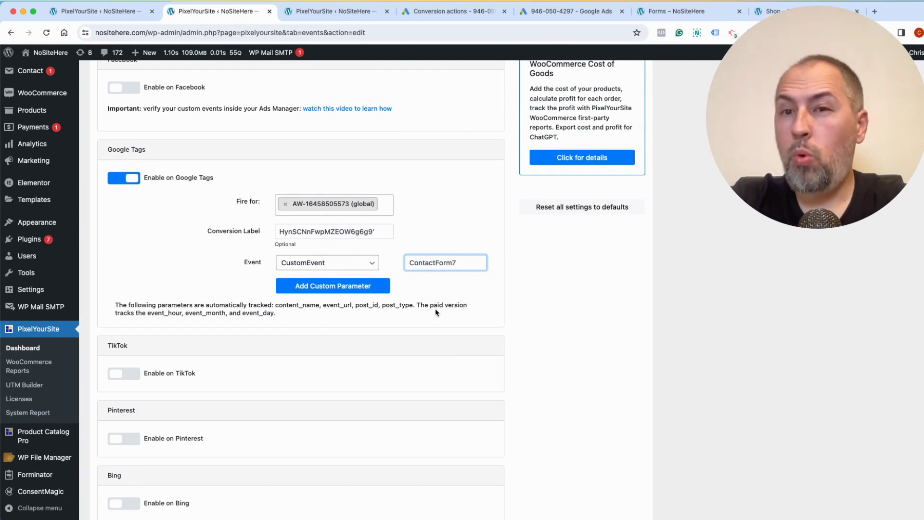
pyautogui.click(376, 264)
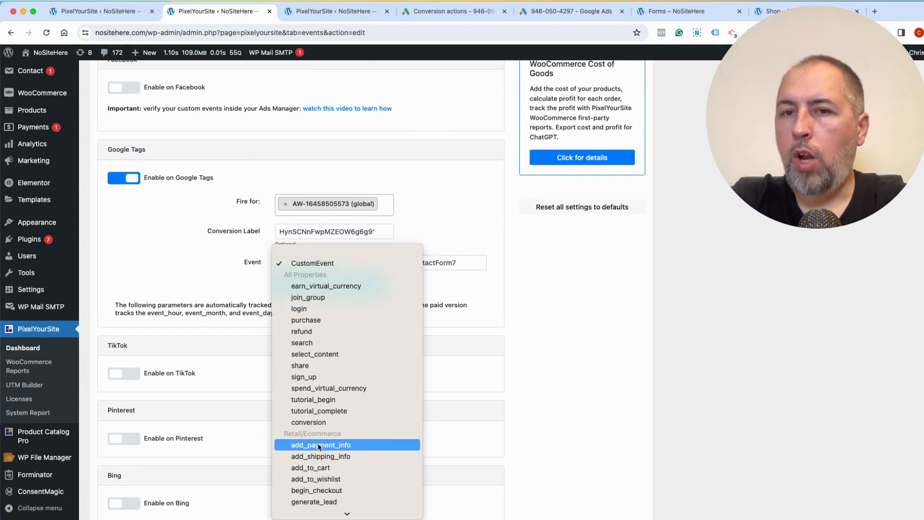
pyautogui.click(507, 310)
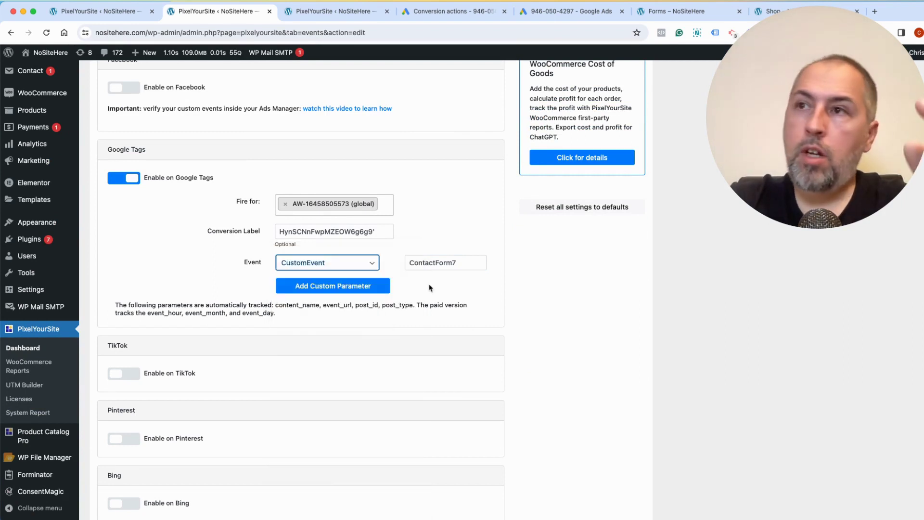
pyautogui.scroll(-8, 430, 288)
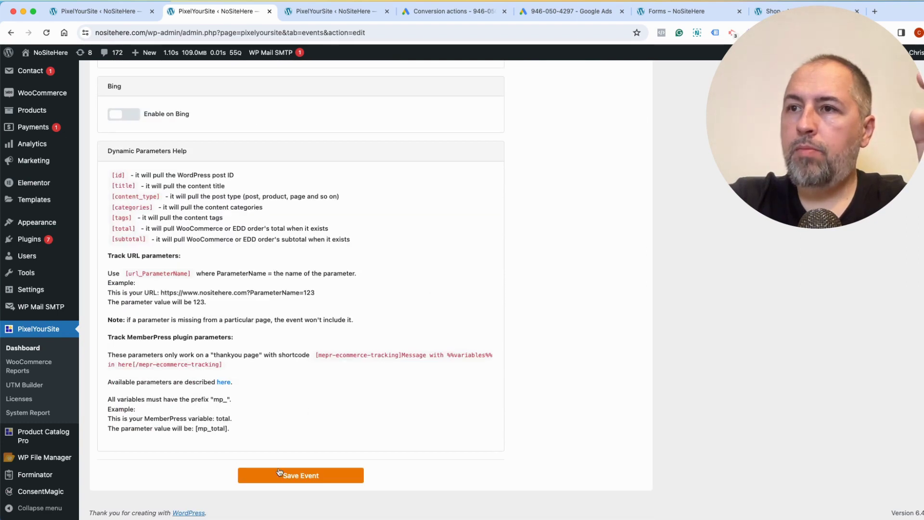
pyautogui.click(305, 475)
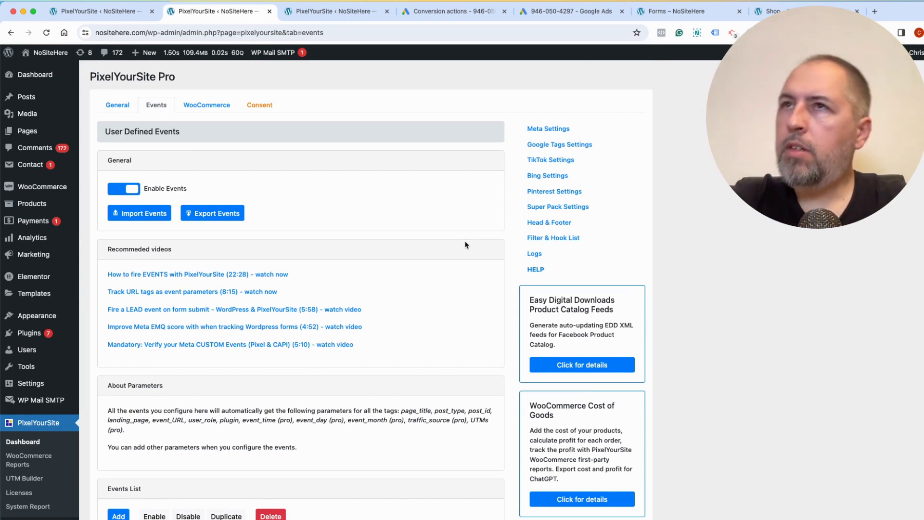
# Confirm enhanced conversions are enabled in the Google Ads tag settings, then go to the site's Forms page
pyautogui.click(128, 12)
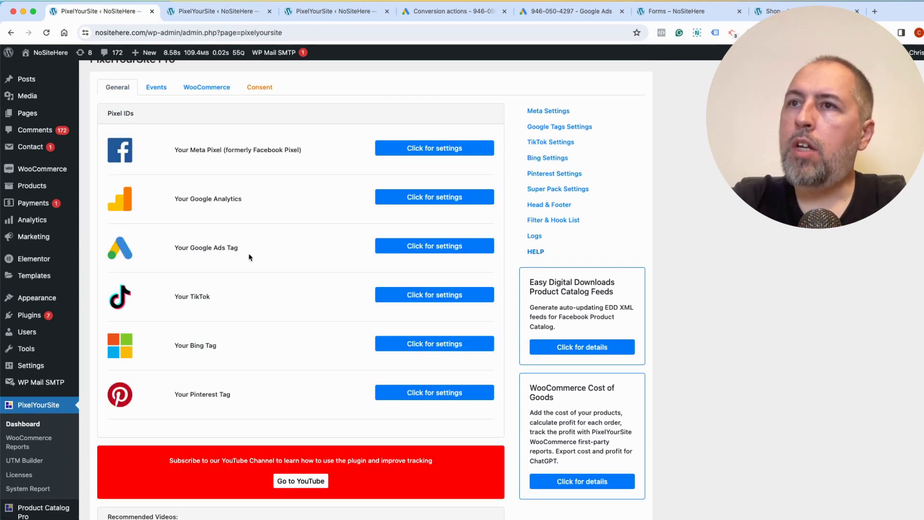
pyautogui.click(413, 246)
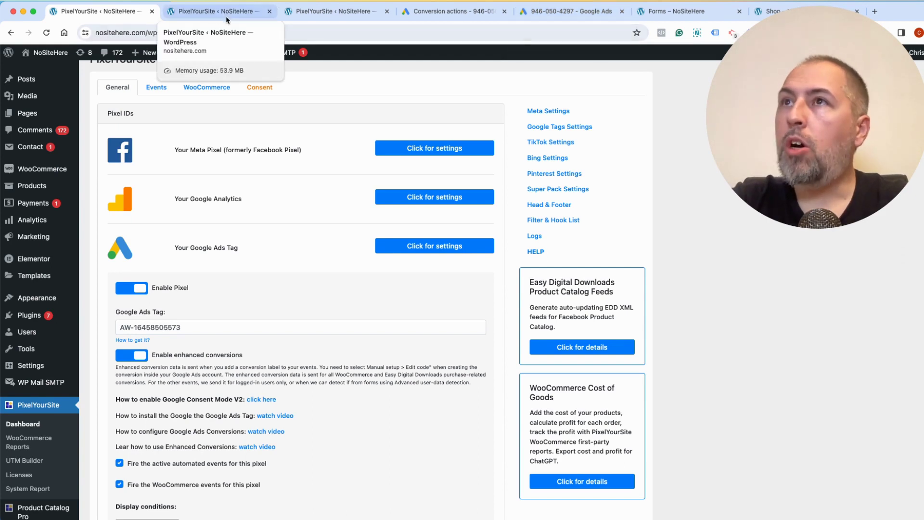
pyautogui.click(669, 12)
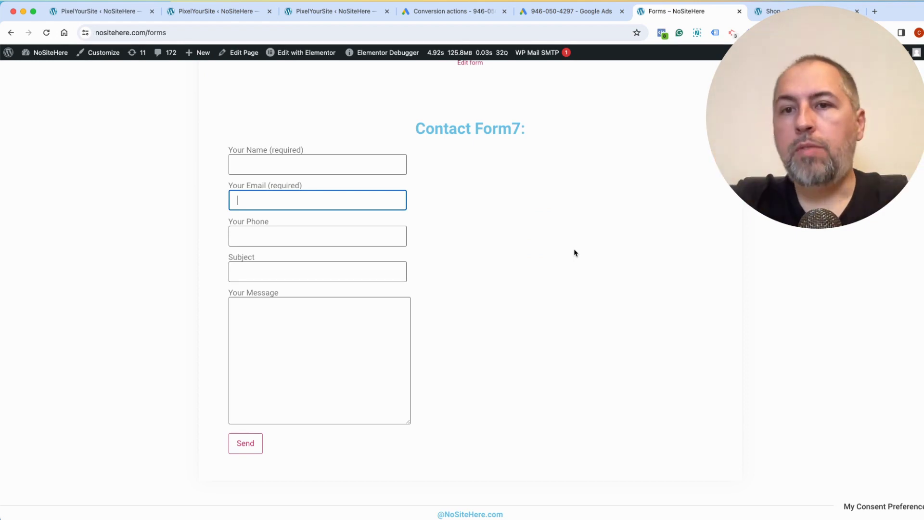
# Copy the Forms page address and open tagassistant.google.com in a new incognito window
pyautogui.click(242, 34)
pyautogui.press('super+c')
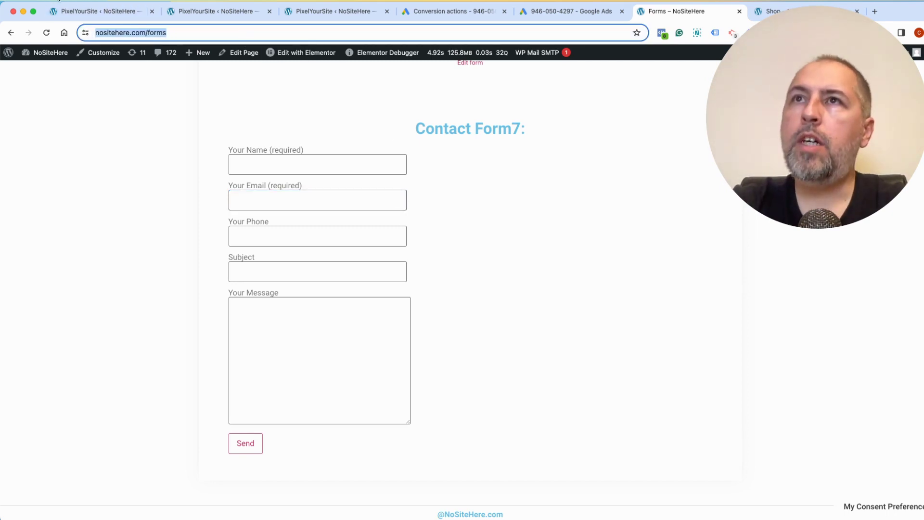
pyautogui.click(65, 2)
pyautogui.click(70, 31)
pyautogui.write('tagassistant.google.com')
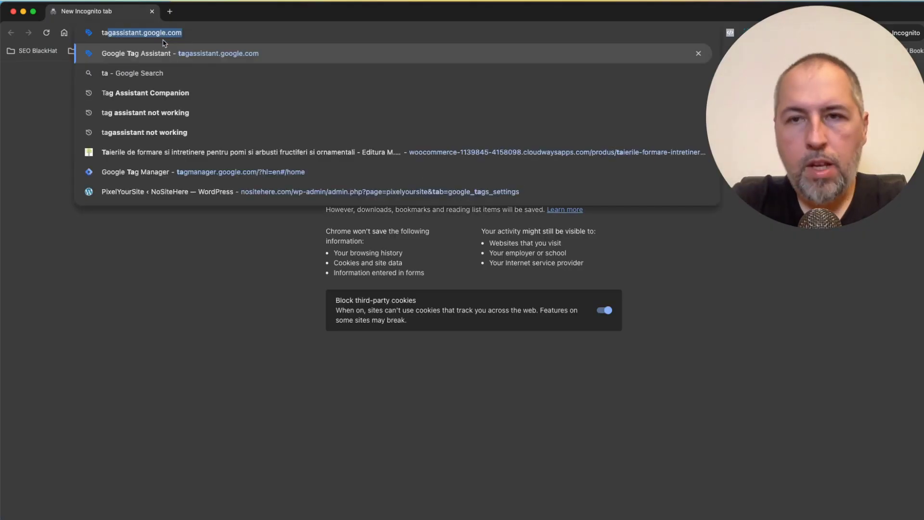
pyautogui.press('Return')
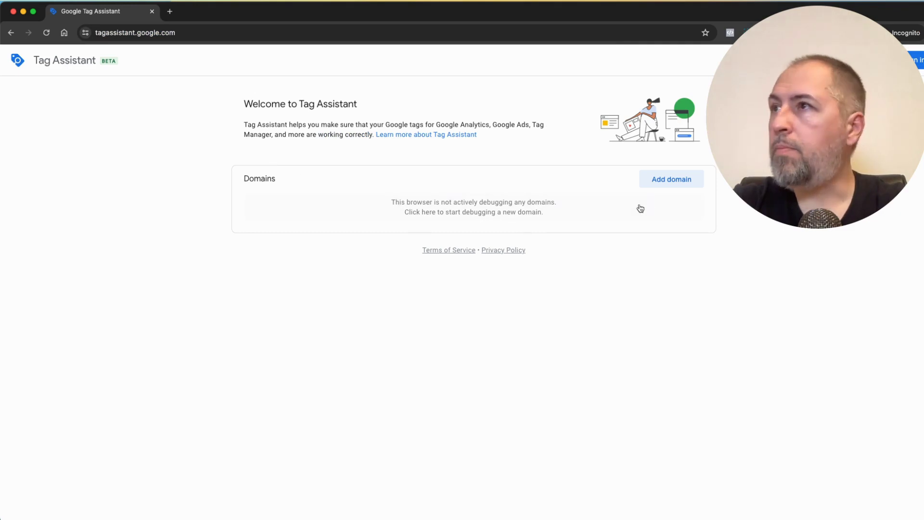
# Add the pasted site address as a domain and connect Tag Assistant in debug mode
pyautogui.click(668, 183)
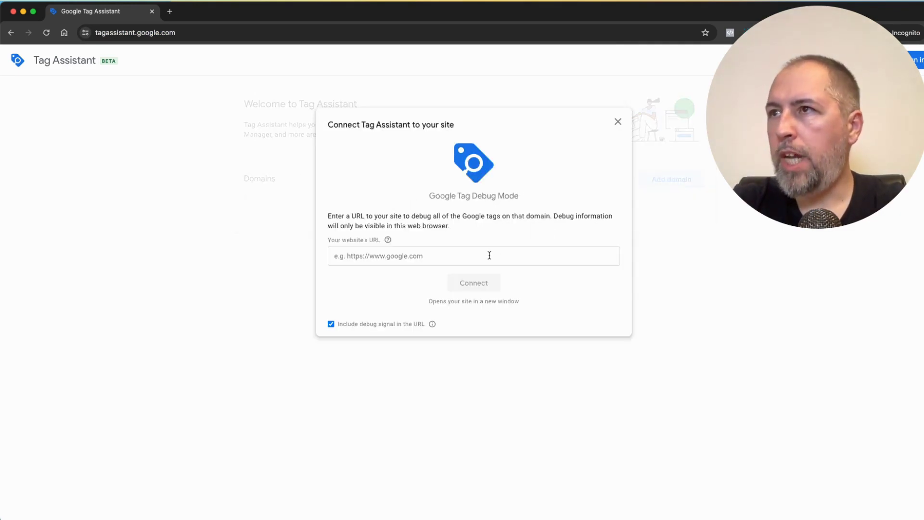
pyautogui.rightClick(490, 259)
pyautogui.click(505, 326)
pyautogui.click(467, 284)
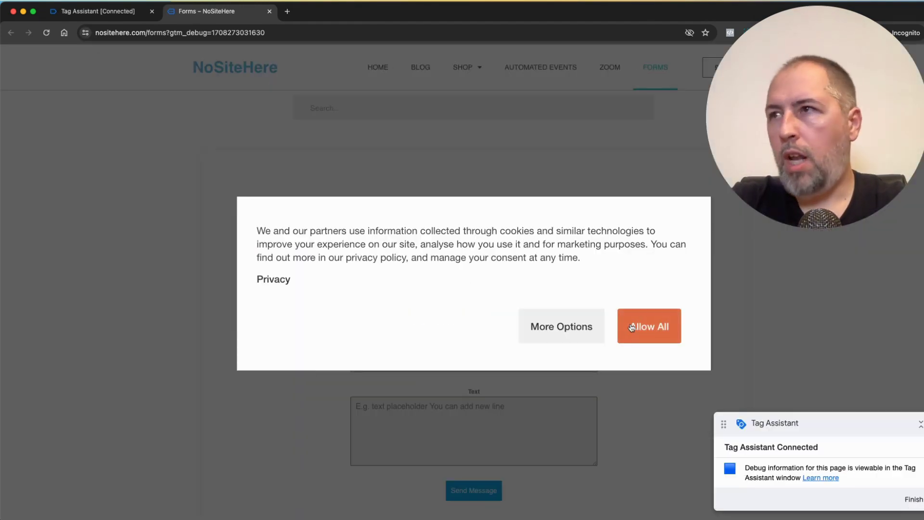
# Accept cookies and send the Contact Form7 test form, fixing the email with an autofill suggestion
pyautogui.click(633, 327)
pyautogui.scroll(-9, 219, 195)
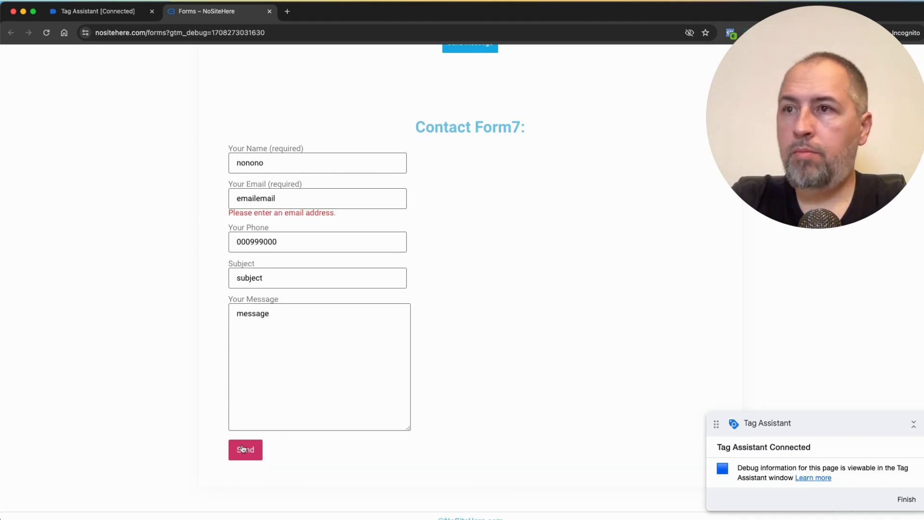
pyautogui.click(250, 442)
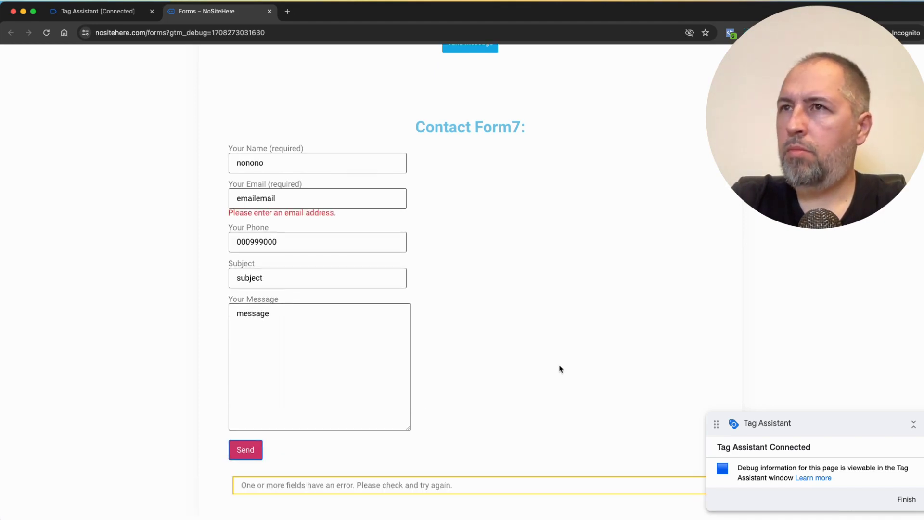
pyautogui.click(309, 198)
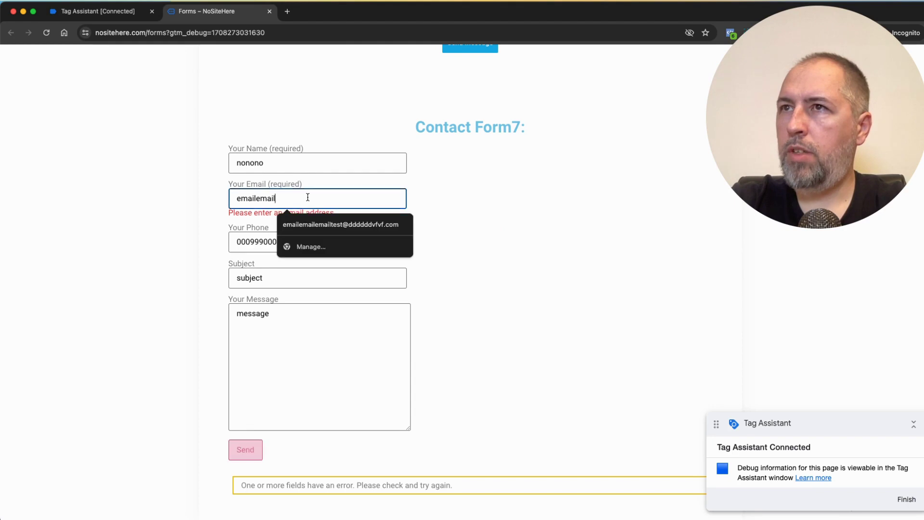
pyautogui.click(327, 225)
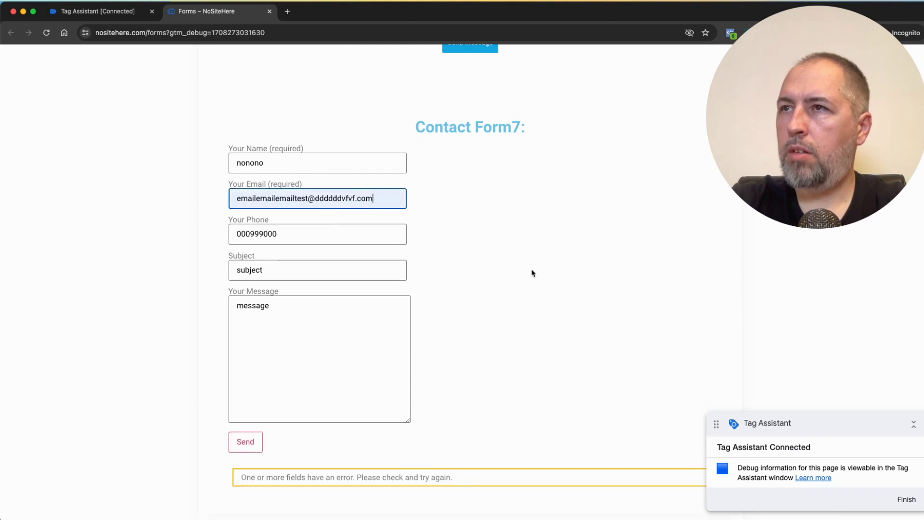
pyautogui.click(251, 443)
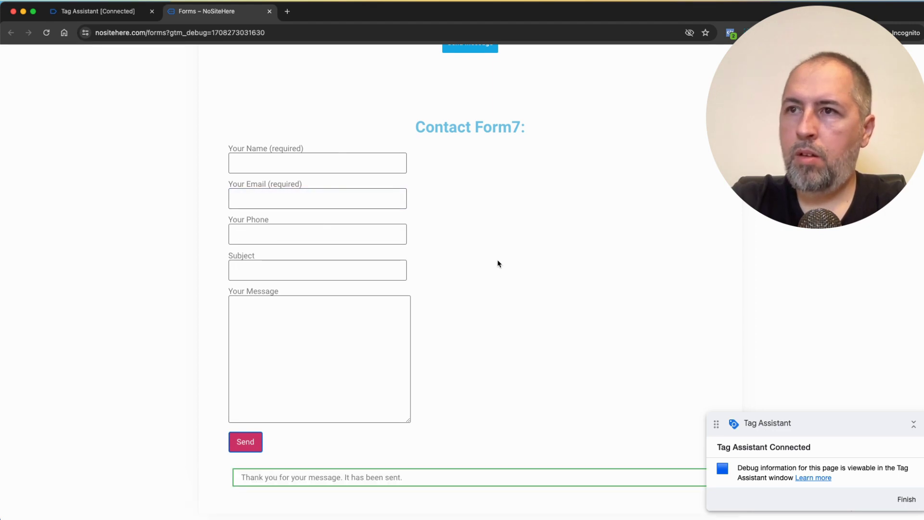
pyautogui.click(116, 12)
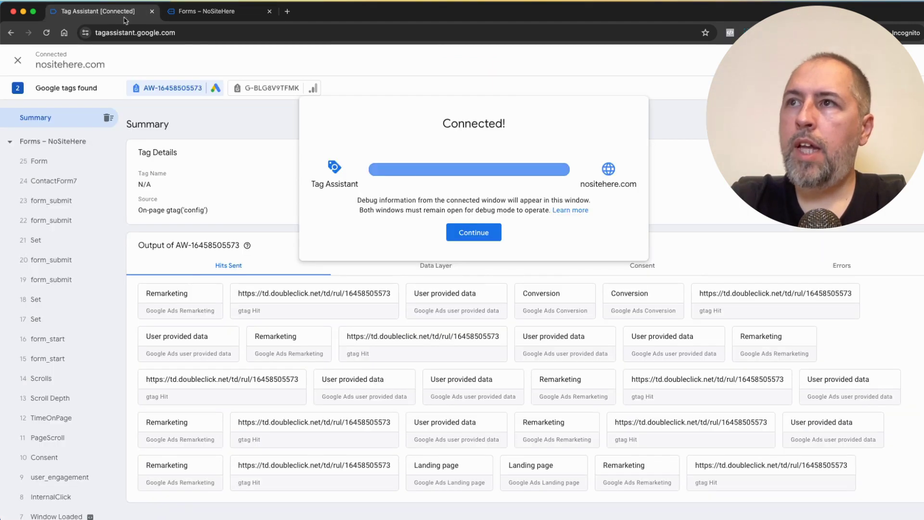
pyautogui.click(476, 231)
pyautogui.click(289, 88)
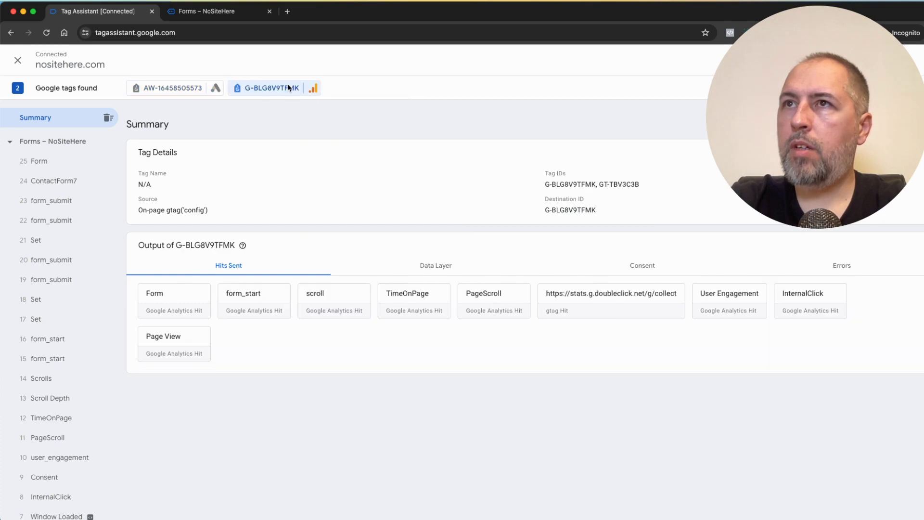
pyautogui.click(166, 88)
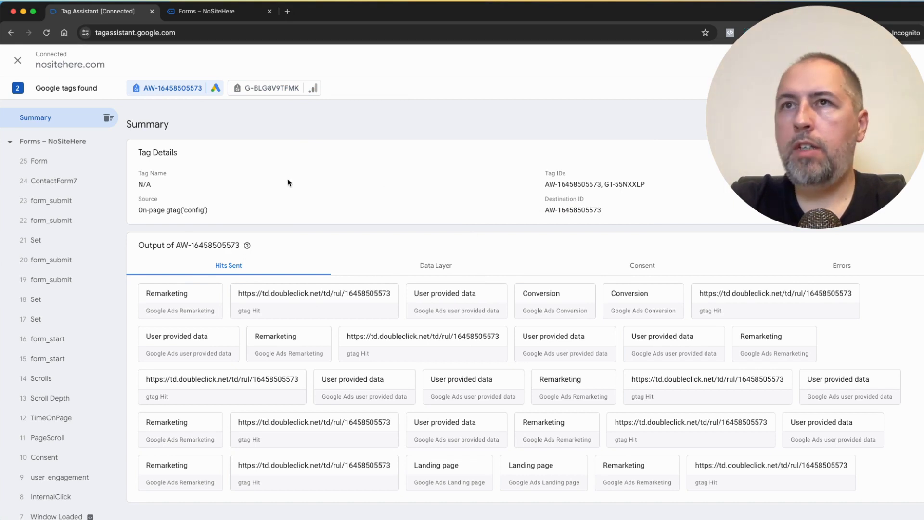
pyautogui.click(50, 187)
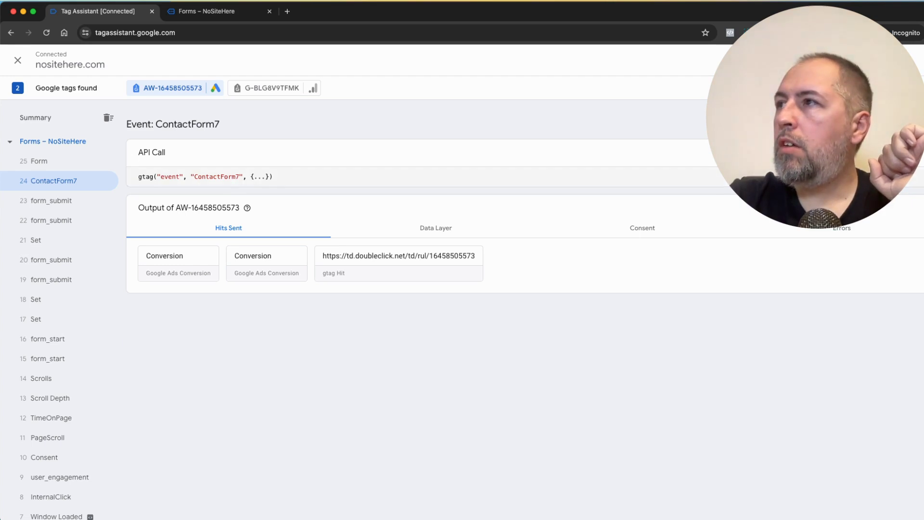
pyautogui.click(383, 176)
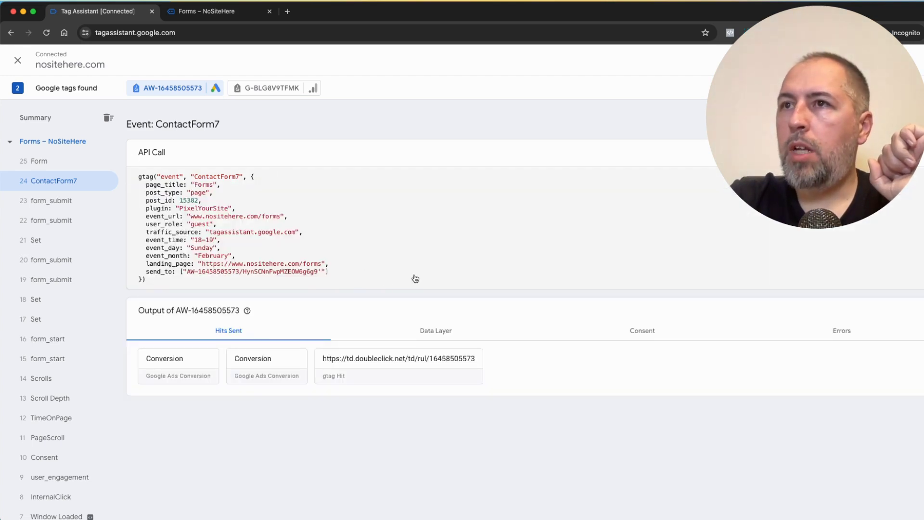
pyautogui.click(418, 177)
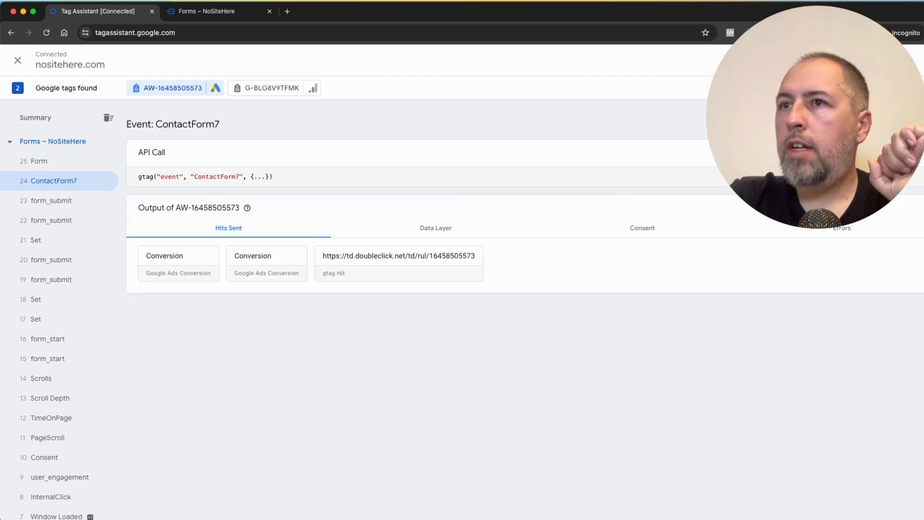
# Open the first Conversion hit's details and select the hashed em parameter value
pyautogui.click(193, 261)
pyautogui.scroll(-5, 350, 300)
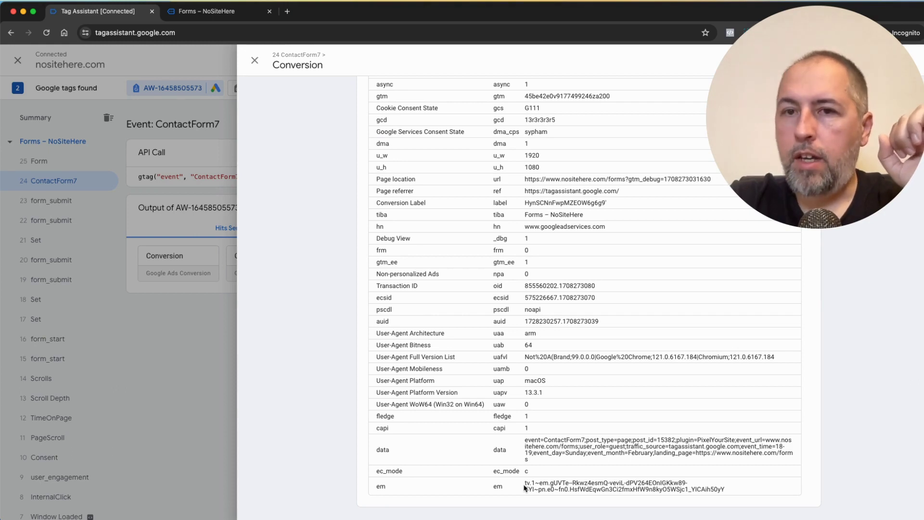
pyautogui.doubleClick(378, 487)
pyautogui.doubleClick(497, 487)
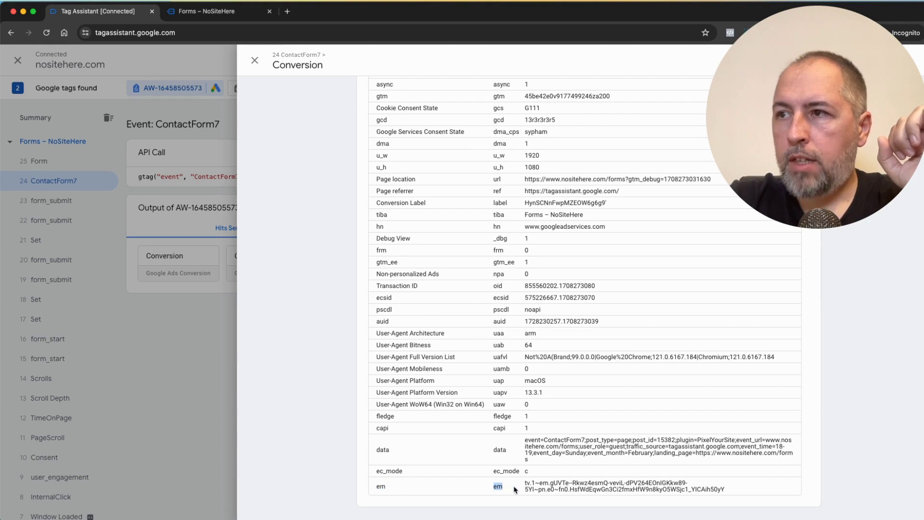
pyautogui.moveTo(528, 484); pyautogui.dragTo(734, 501)
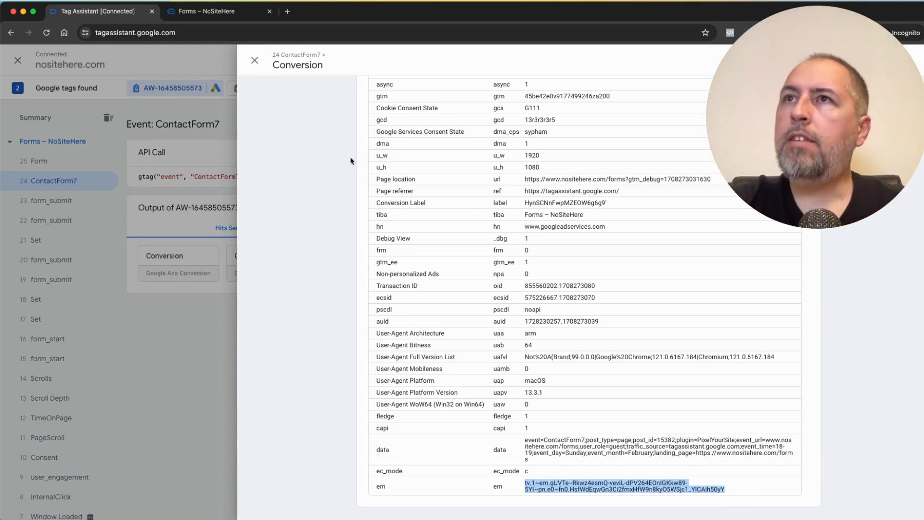
# Check the Purchase NoSiteHere Test conversion's enhanced conversions setting, then return to PixelYourSite
pyautogui.click(16, 12)
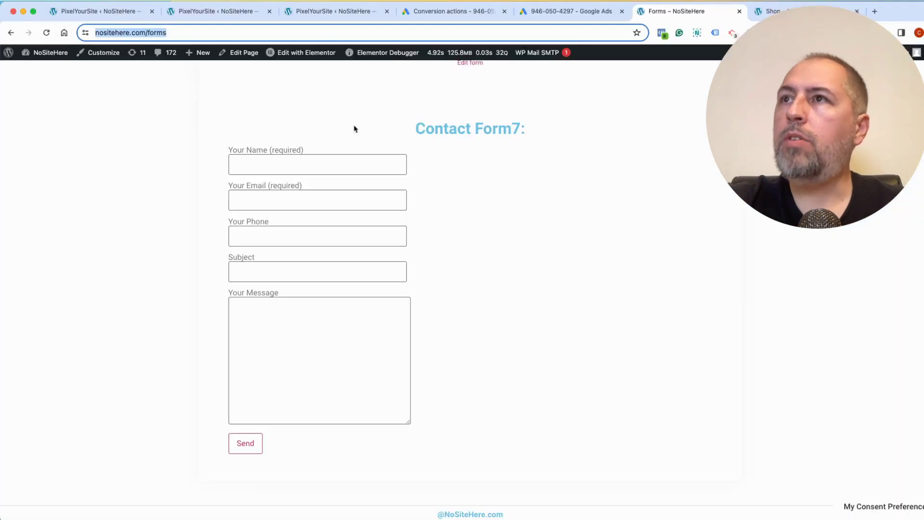
pyautogui.click(569, 13)
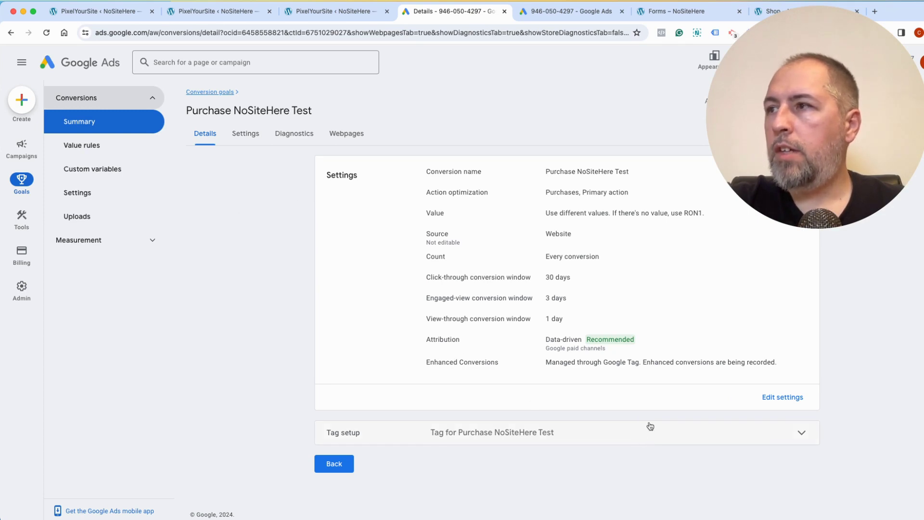
pyautogui.click(241, 141)
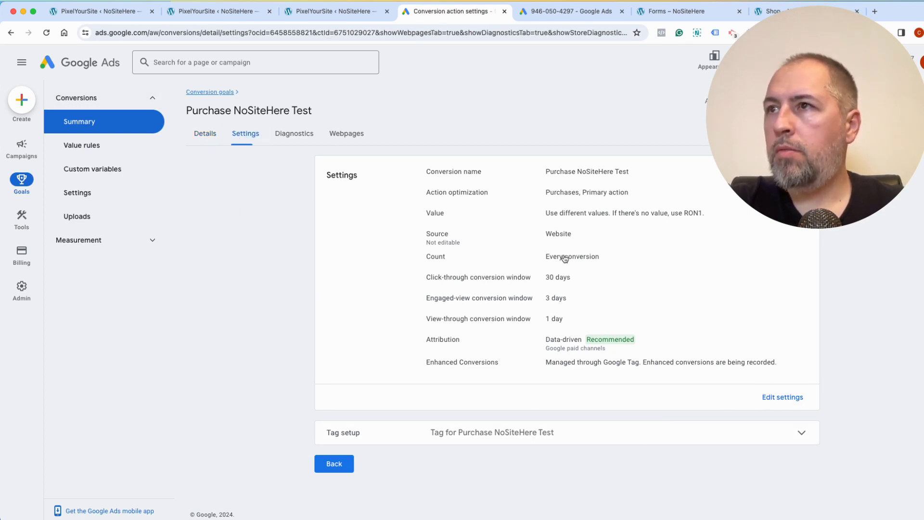
pyautogui.click(510, 379)
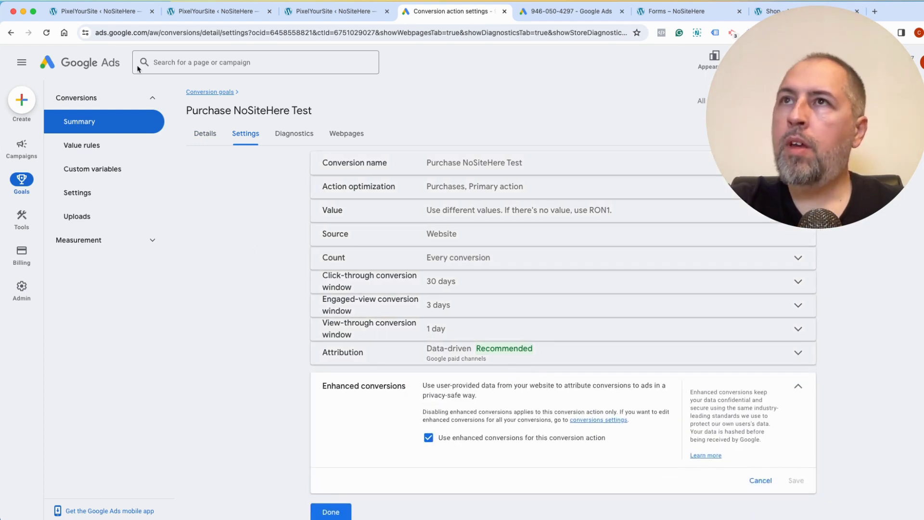
pyautogui.click(104, 11)
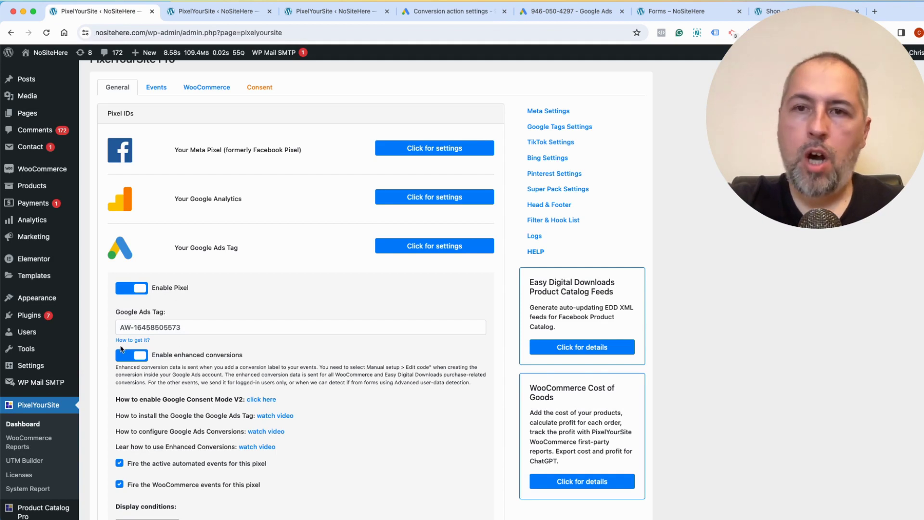
pyautogui.click(385, 249)
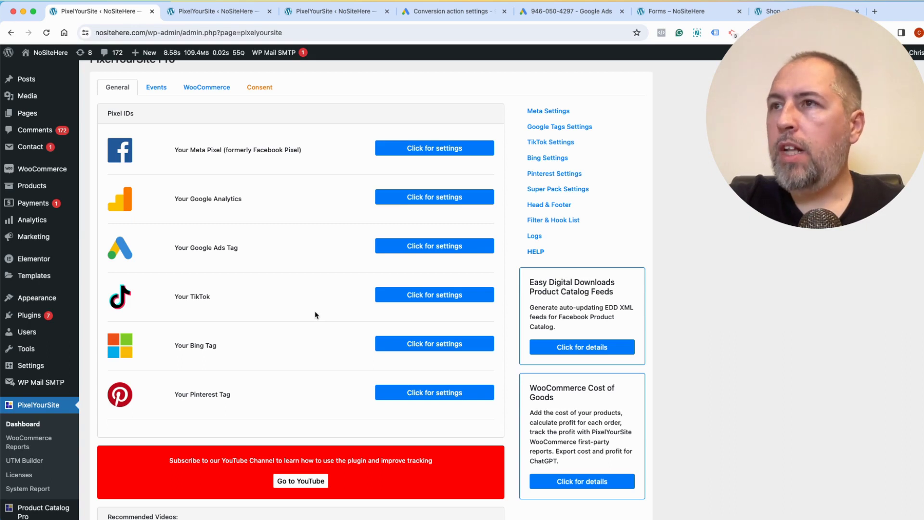
# Scroll down to Advanced user-data detection and its Fn, Ln and Tel field names
pyautogui.scroll(-20, 315, 315)
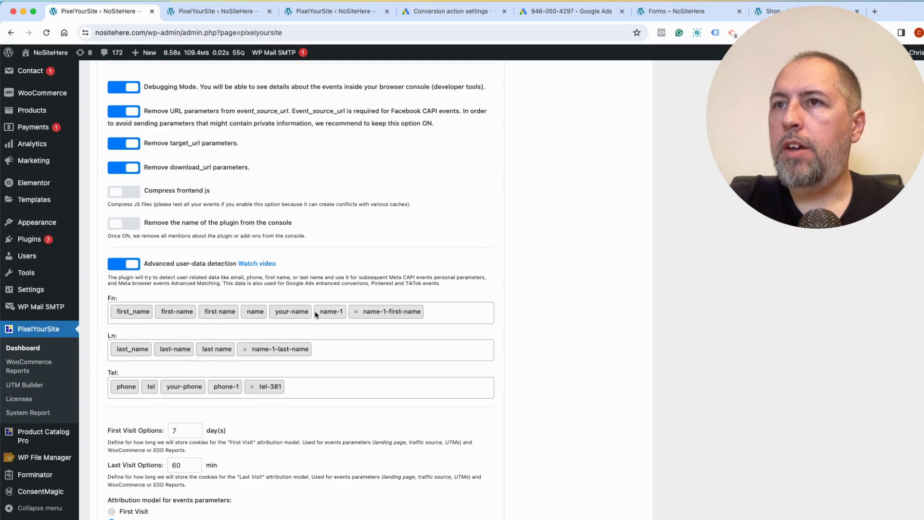
pyautogui.scroll(-3, 317, 308)
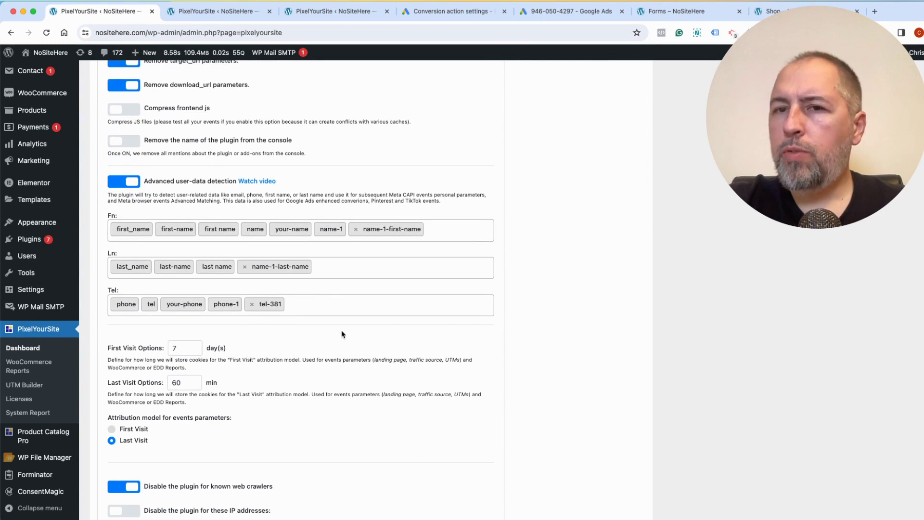